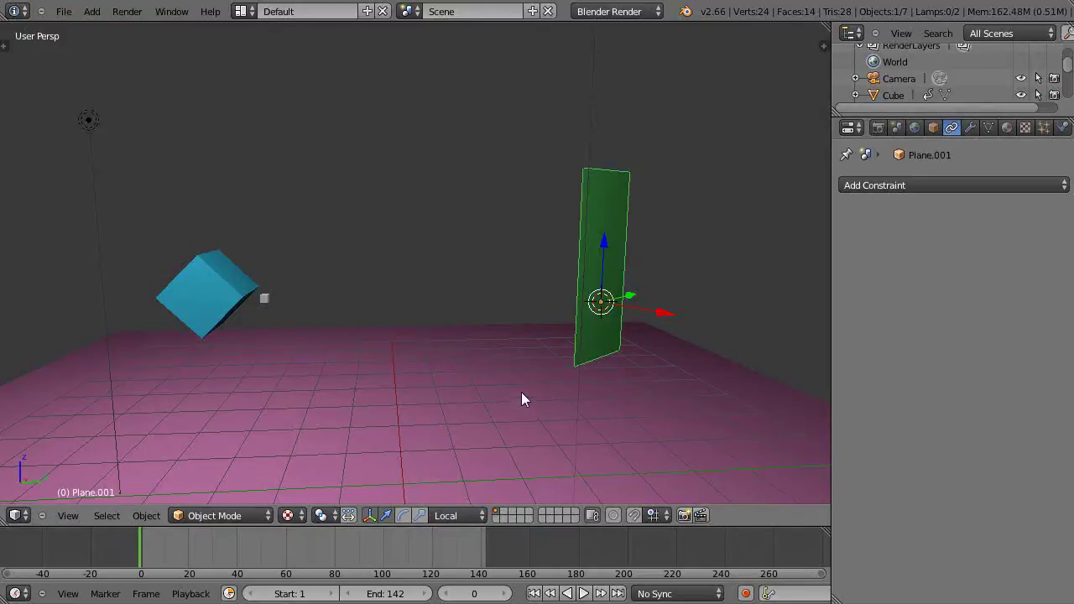
# - Orbit around the door and switch the transform orientation from Local to Global
pyautogui.moveTo(533, 381)
pyautogui.mouseDown(button='middle')
pyautogui.moveTo(565, 383)
pyautogui.moveTo(537, 380)
pyautogui.mouseUp(button='middle')
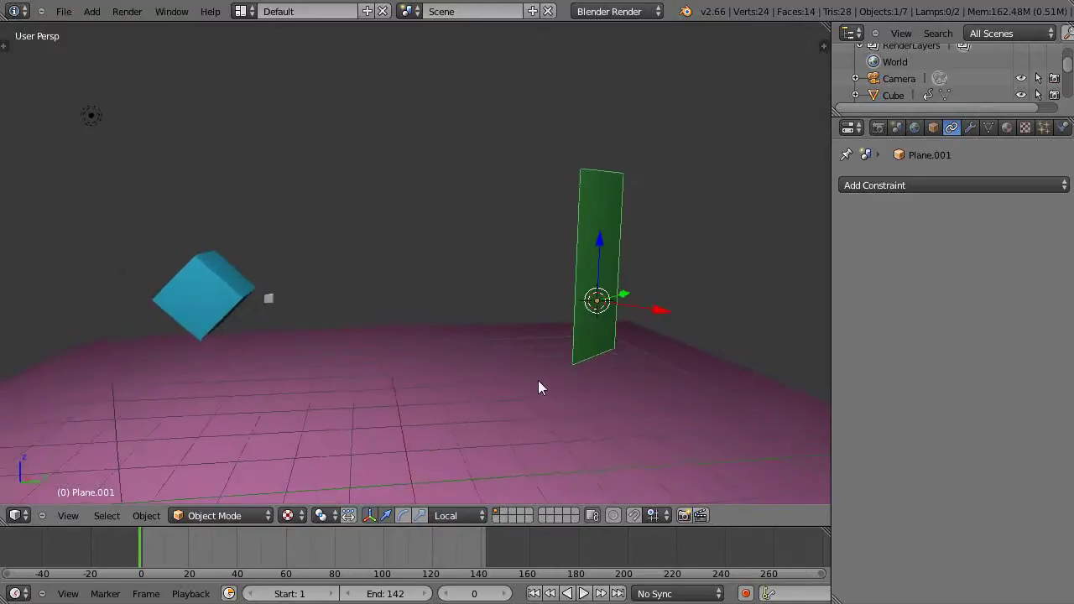
pyautogui.moveTo(601, 317); pyautogui.dragTo(594, 305, button='middle')
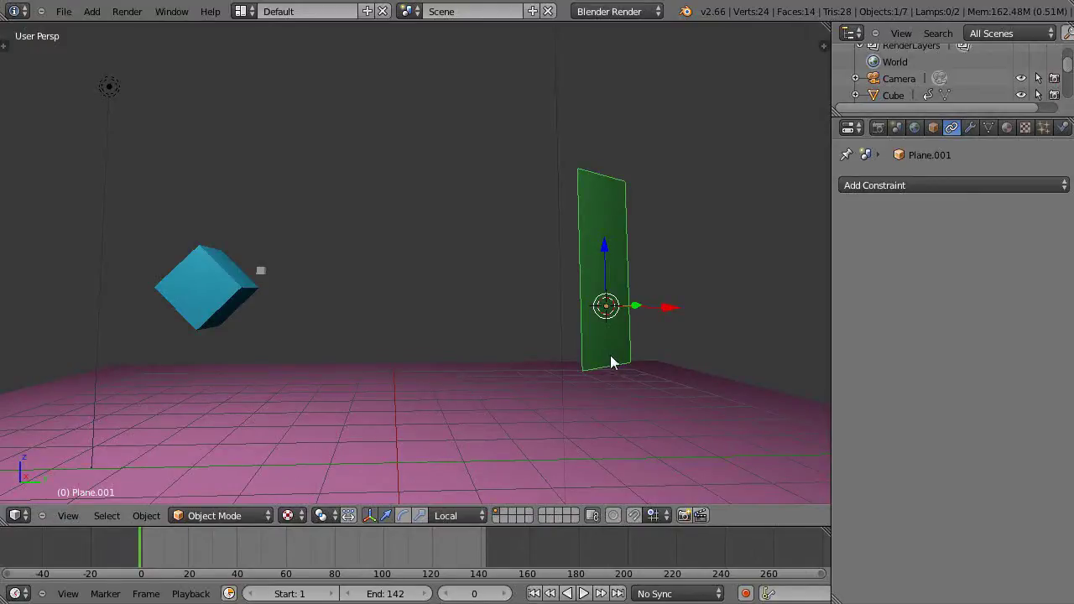
pyautogui.moveTo(610, 355); pyautogui.dragTo(607, 367, button='middle')
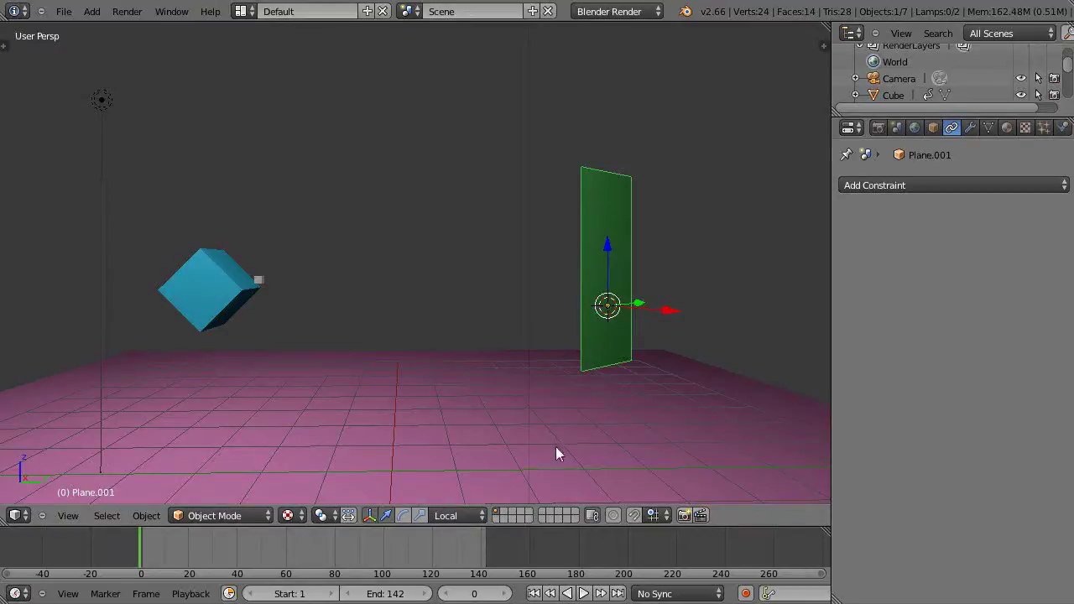
pyautogui.click(453, 515)
pyautogui.click(448, 500)
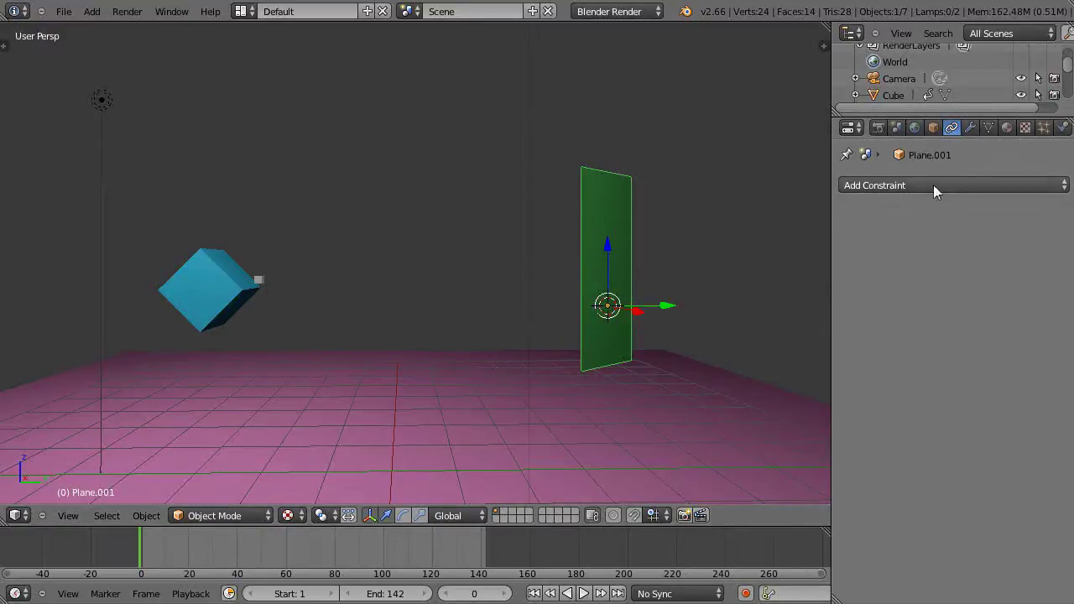
pyautogui.click(1002, 185)
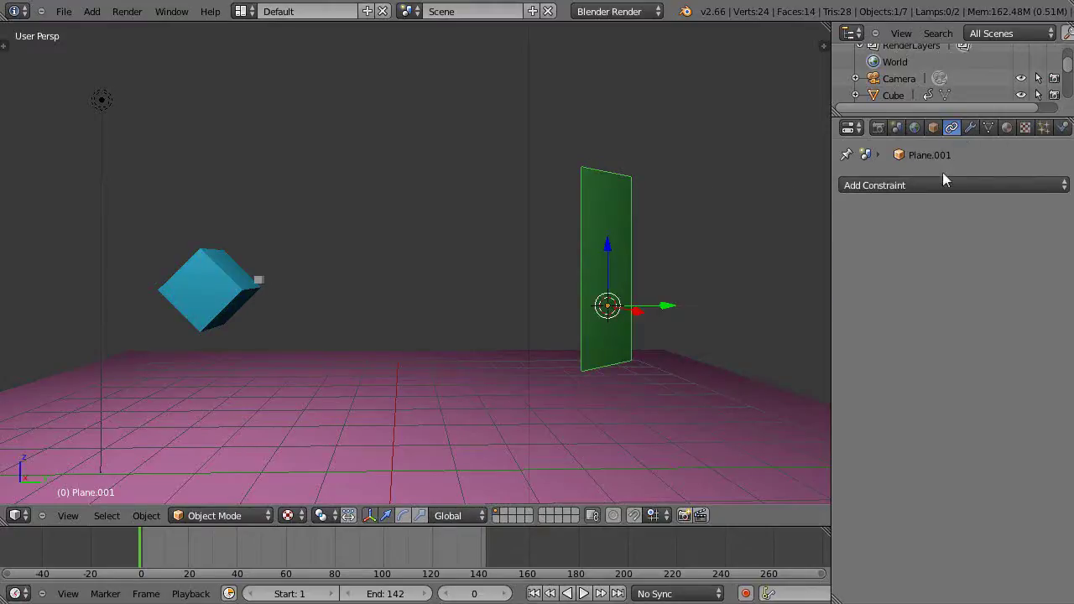
# - Add a Limit Rotation constraint to the door with Limit Z on, Min 0° and Max 45°
pyautogui.click(938, 184)
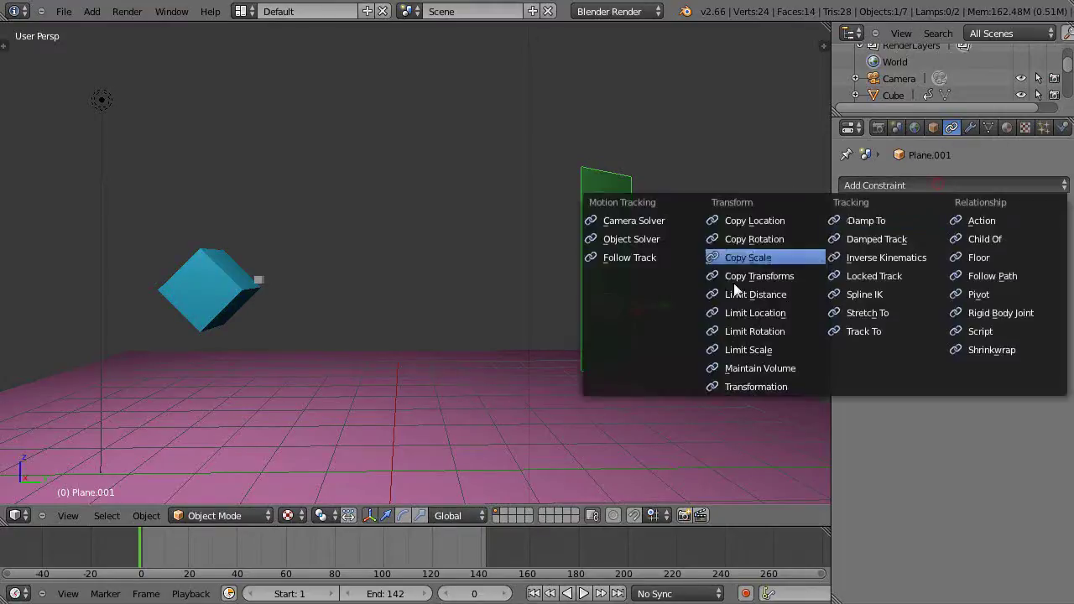
pyautogui.click(746, 333)
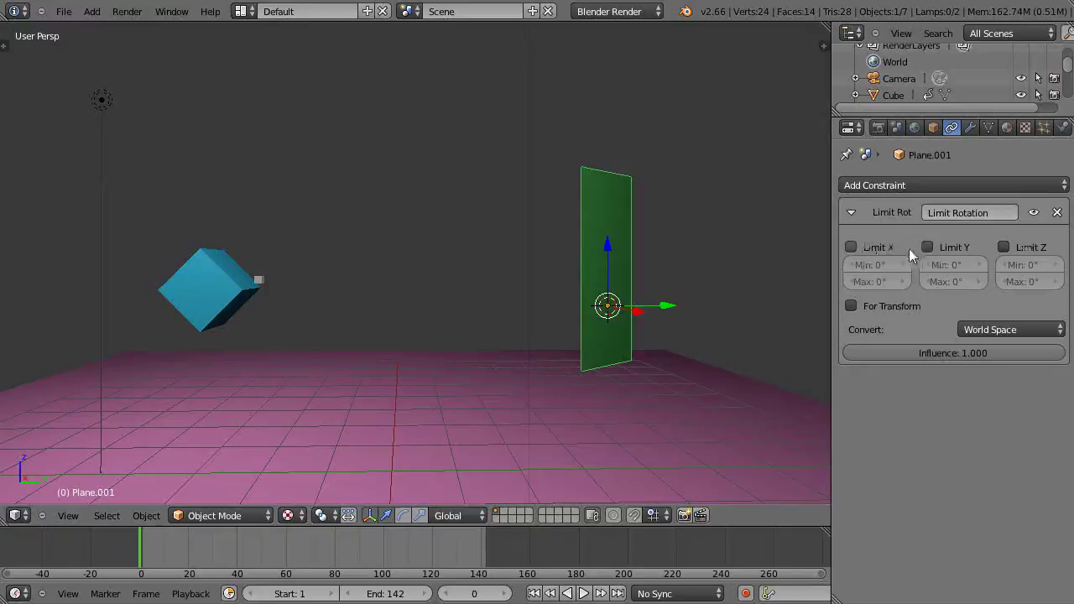
pyautogui.click(1003, 248)
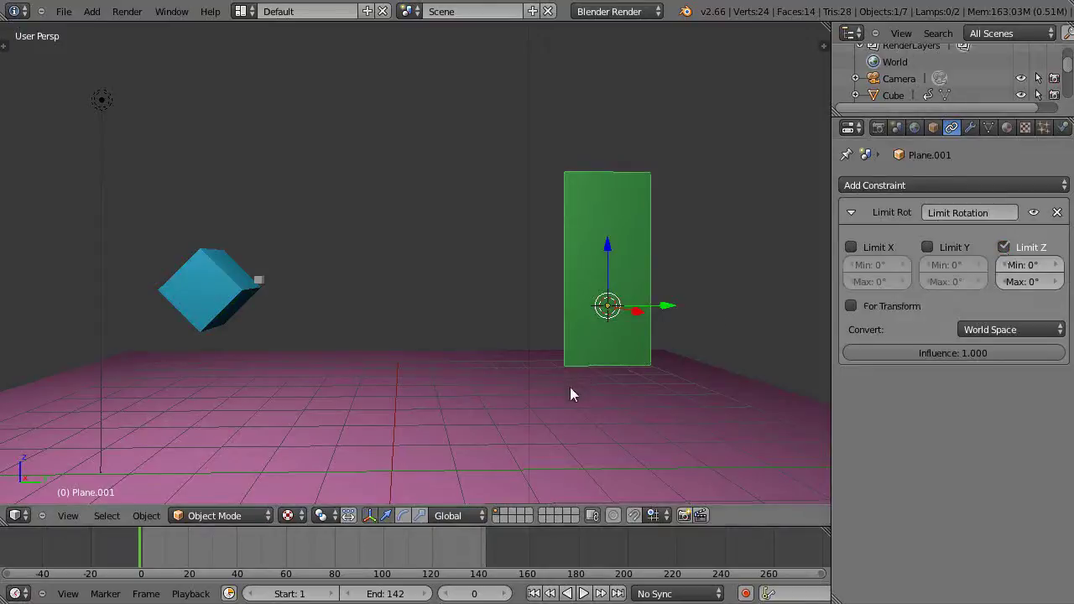
pyautogui.click(1035, 283)
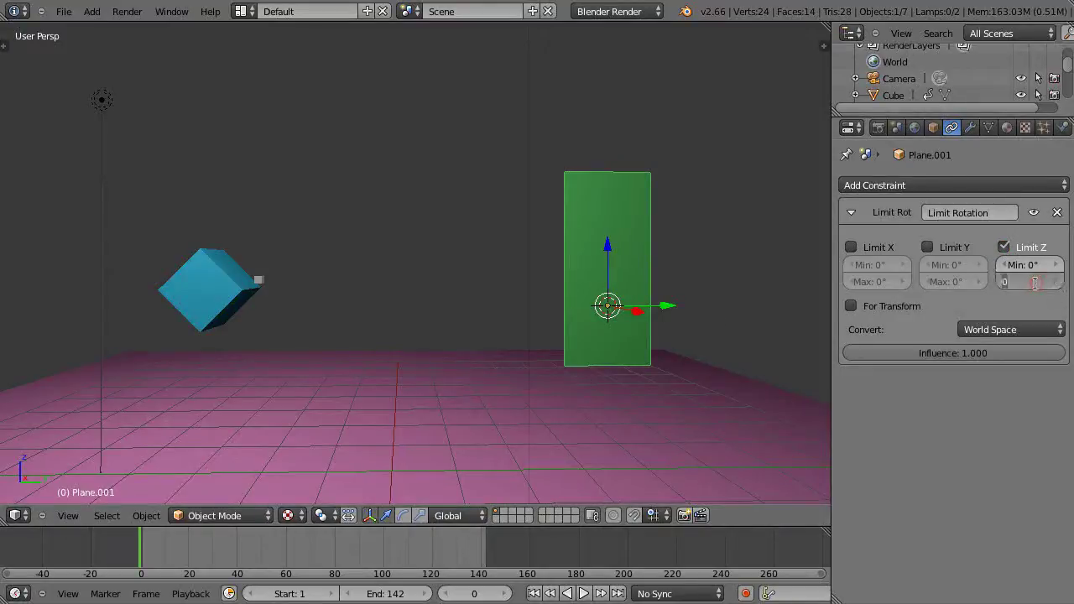
pyautogui.write('45')
pyautogui.press('Return')
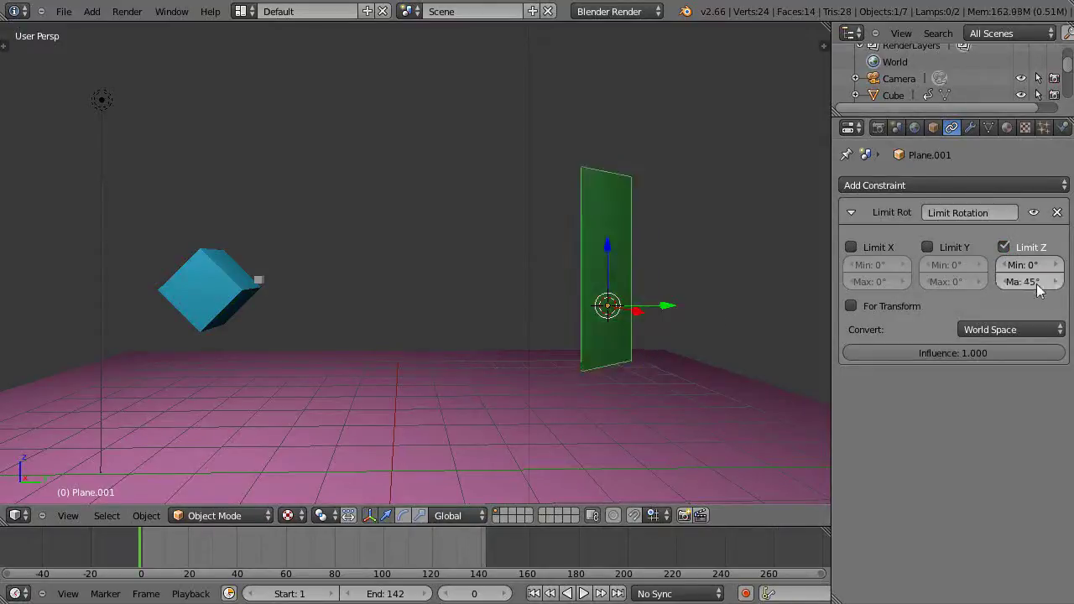
# - Orbit to a near top-down view and test-rotate the door about global Z
pyautogui.moveTo(403, 337); pyautogui.dragTo(444, 437, button='middle')
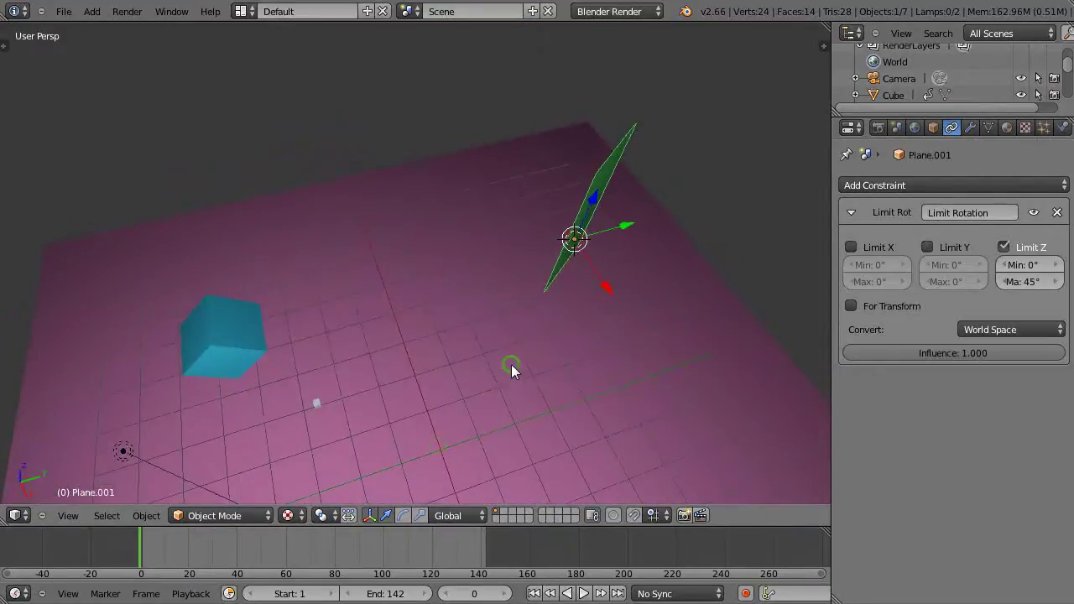
pyautogui.moveTo(511, 372); pyautogui.dragTo(403, 386, button='middle')
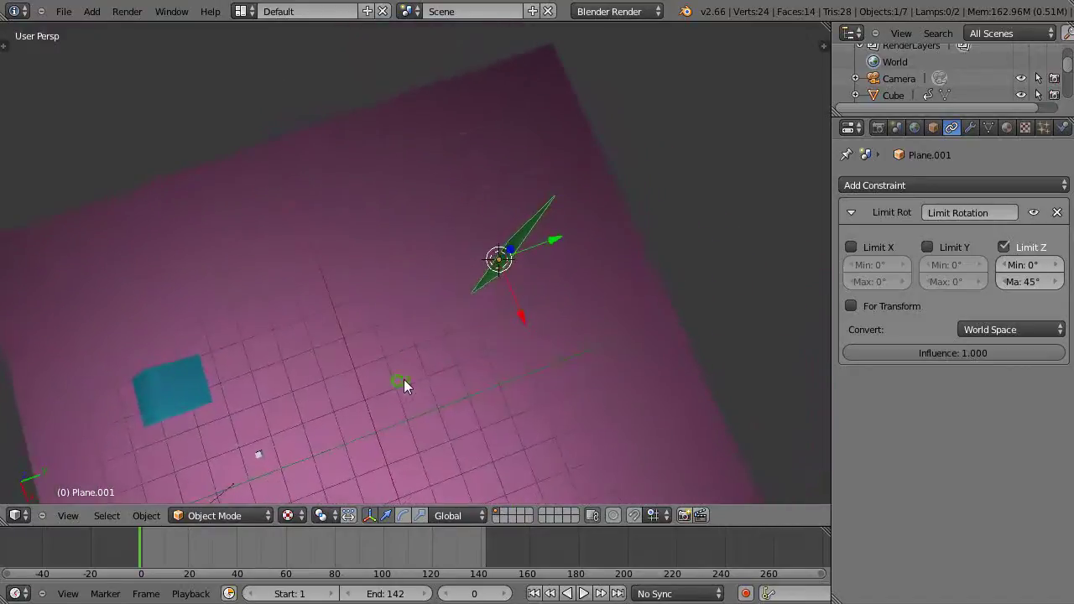
pyautogui.press('r')
pyautogui.press('z')
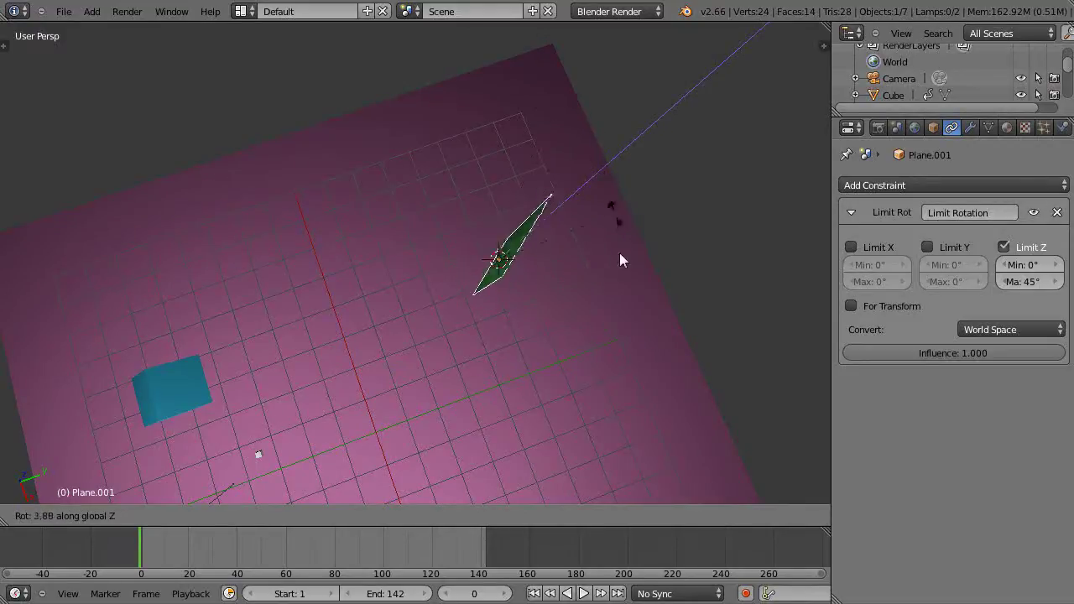
pyautogui.click(635, 133)
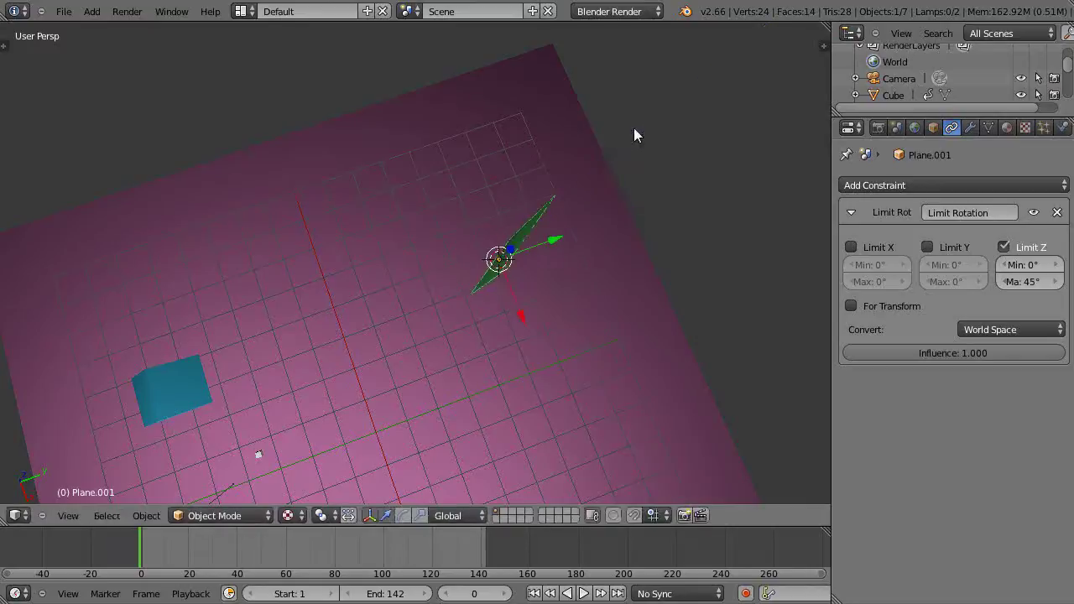
# - Raise the Limit Z maximum to 60°, then test-rotate about Z again and cancel
pyautogui.click(1028, 283)
pyautogui.write('60')
pyautogui.press('Return')
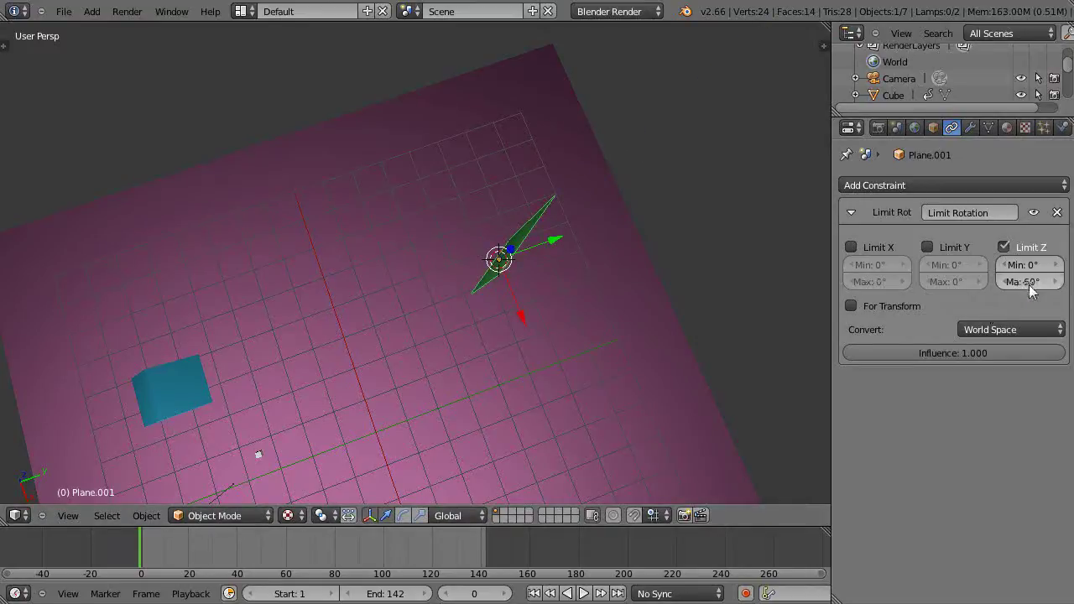
pyautogui.press('r')
pyautogui.press('z')
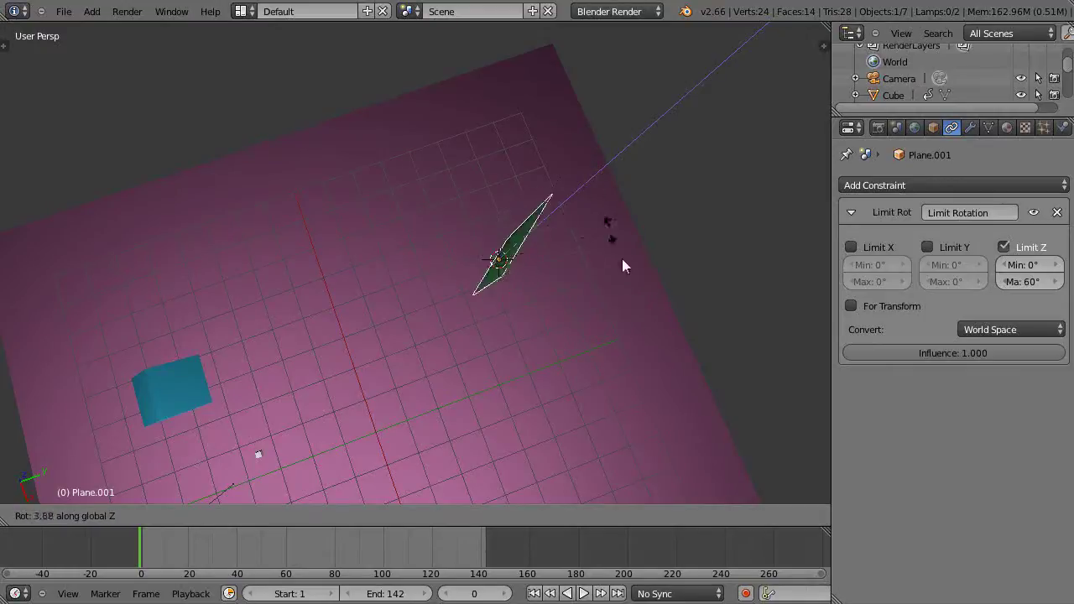
pyautogui.rightClick(634, 318)
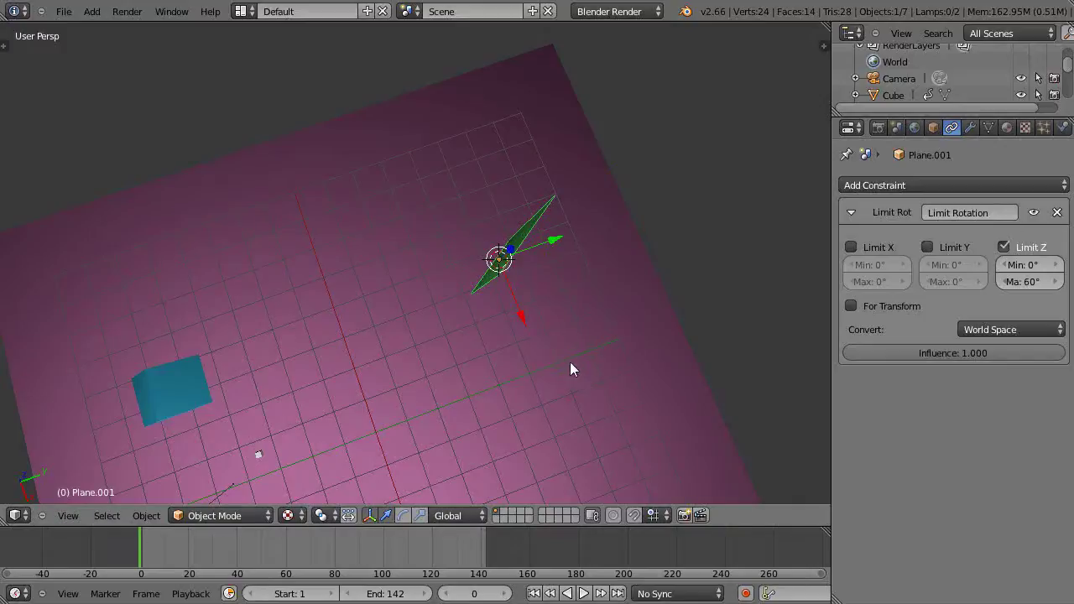
# - Orbit and zoom back to a low side-on view of the green door and blue cube
pyautogui.moveTo(494, 371); pyautogui.dragTo(411, 347, button='middle')
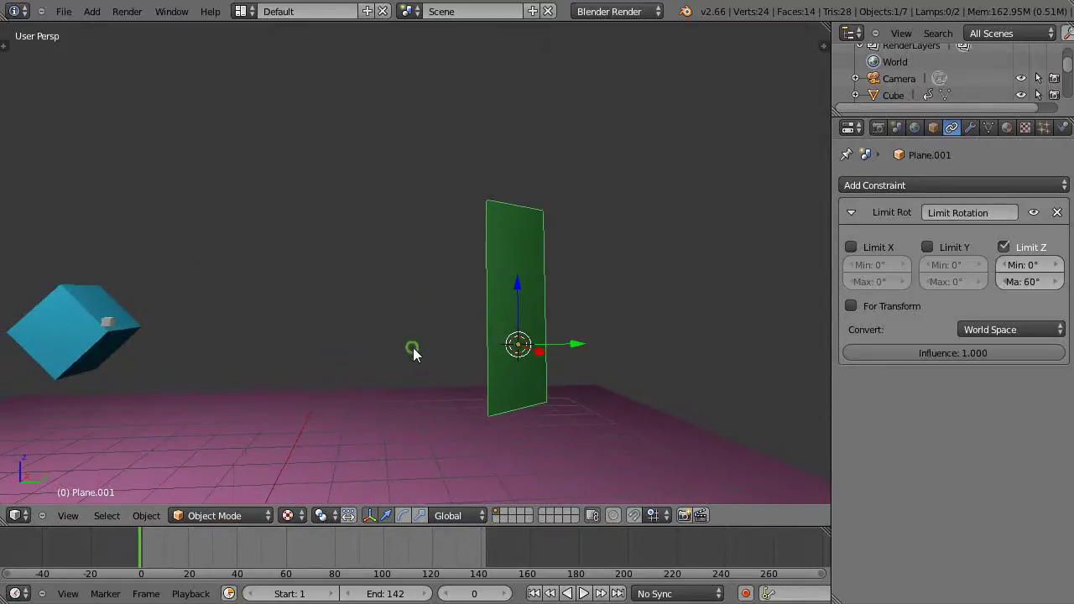
pyautogui.scroll(-2, 415, 349)
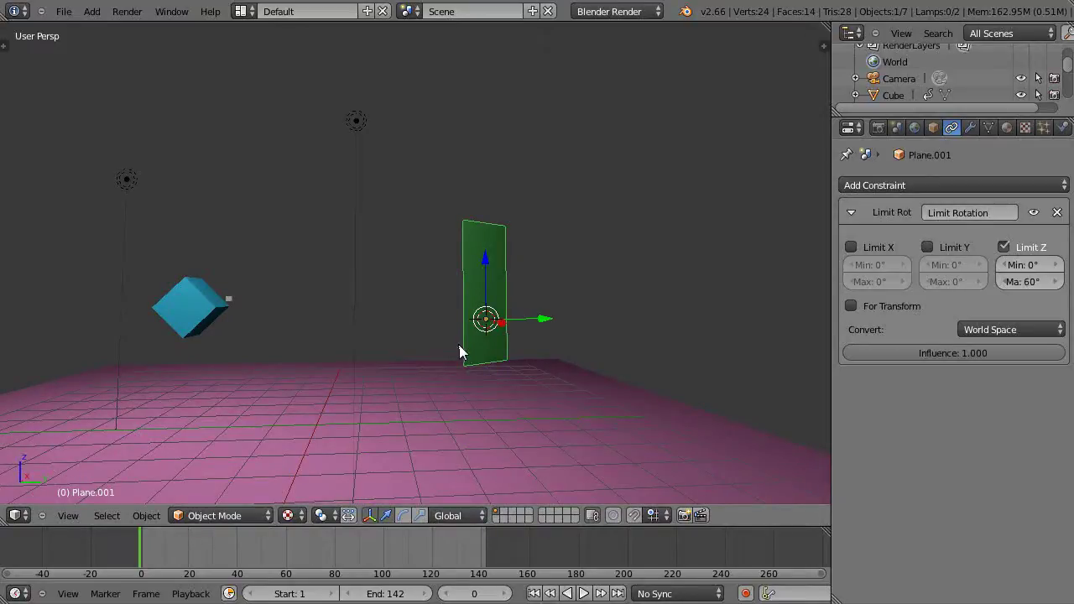
pyautogui.scroll(-3, 541, 367)
pyautogui.scroll(4, 541, 367)
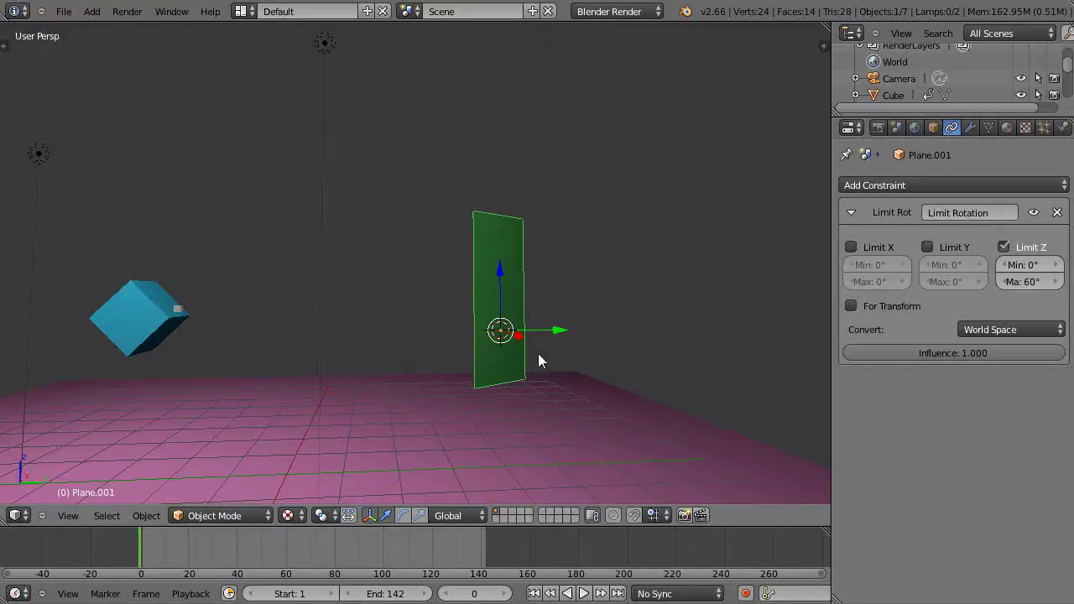
pyautogui.scroll(3, 538, 353)
pyautogui.scroll(-2, 541, 357)
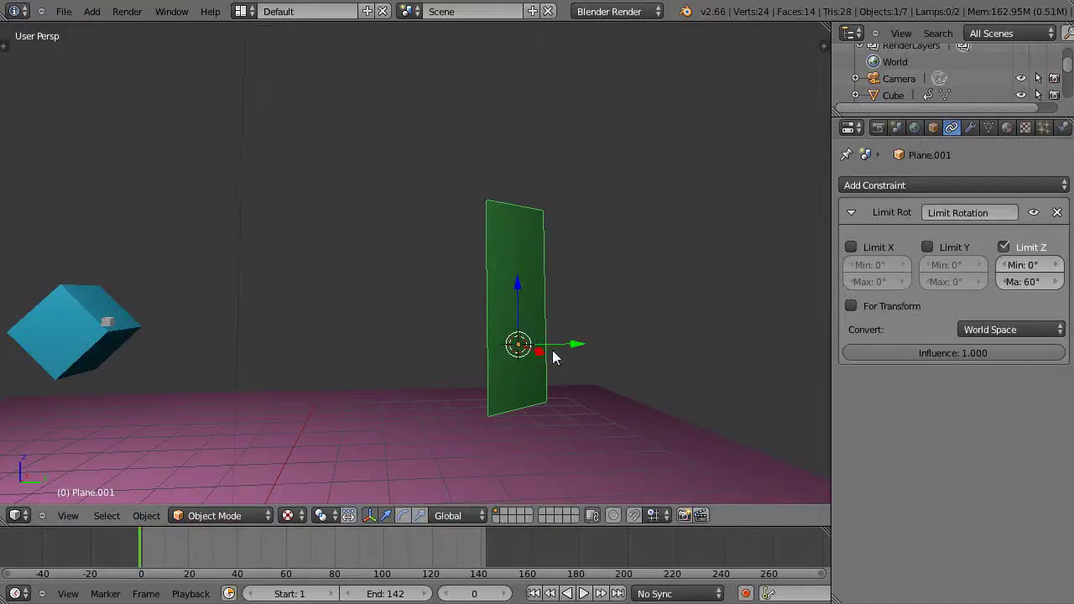
pyautogui.moveTo(556, 355); pyautogui.dragTo(550, 387, button='middle')
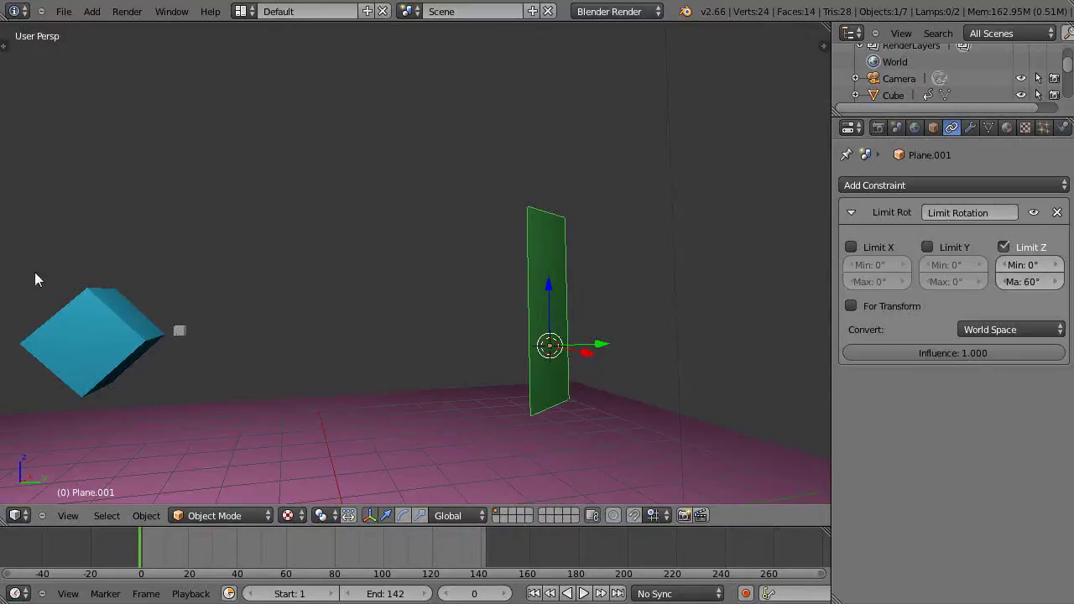
# - Show the tool shelf and select the green door, after first picking the floor plane
pyautogui.press('t')
pyautogui.scroll(4, 34, 334)
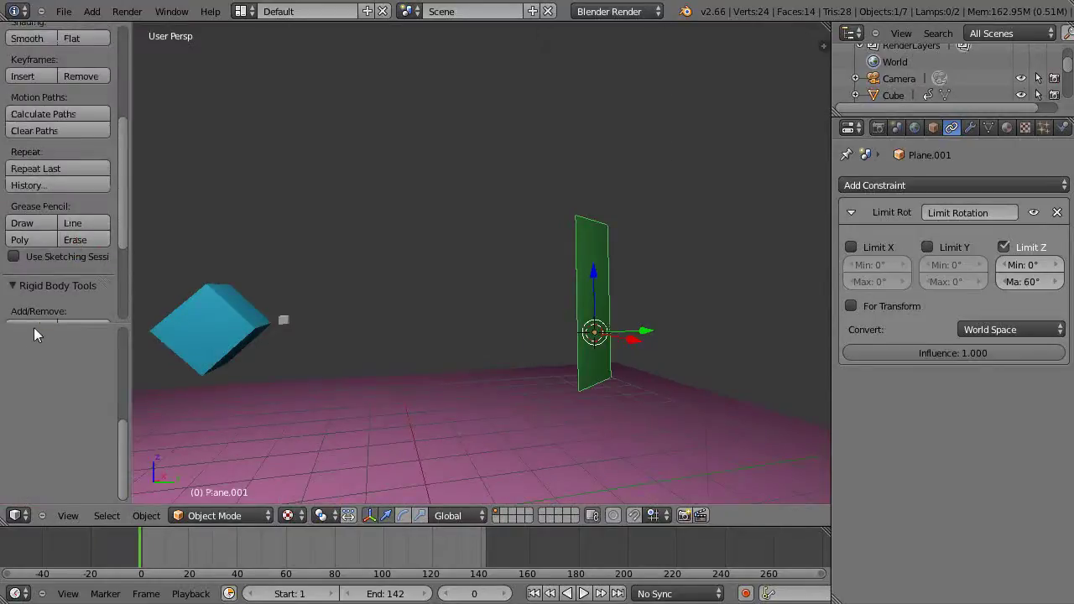
pyautogui.scroll(-4, 34, 334)
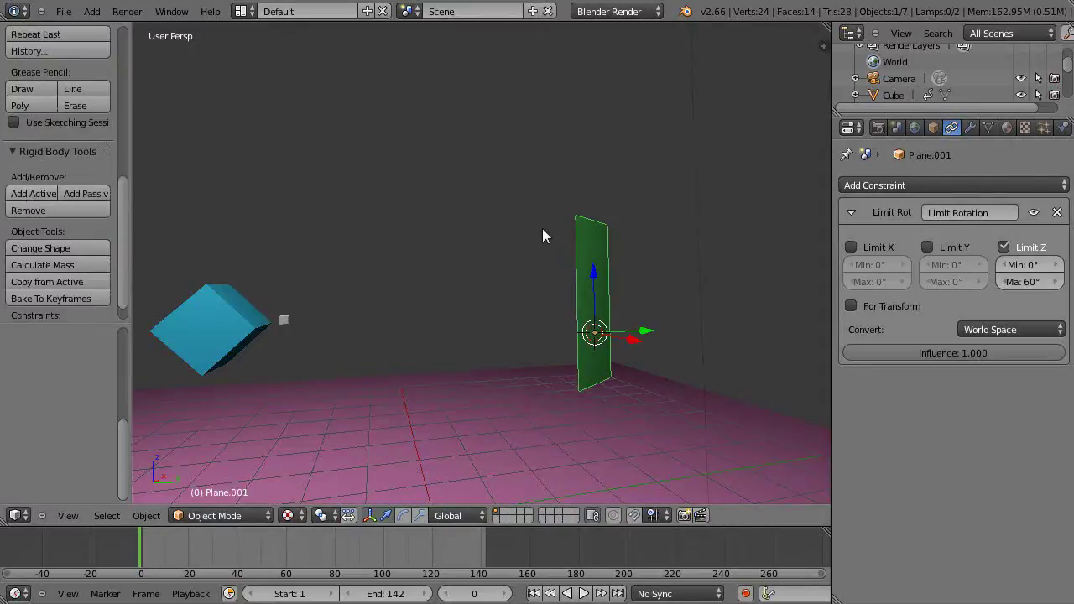
pyautogui.rightClick(528, 462)
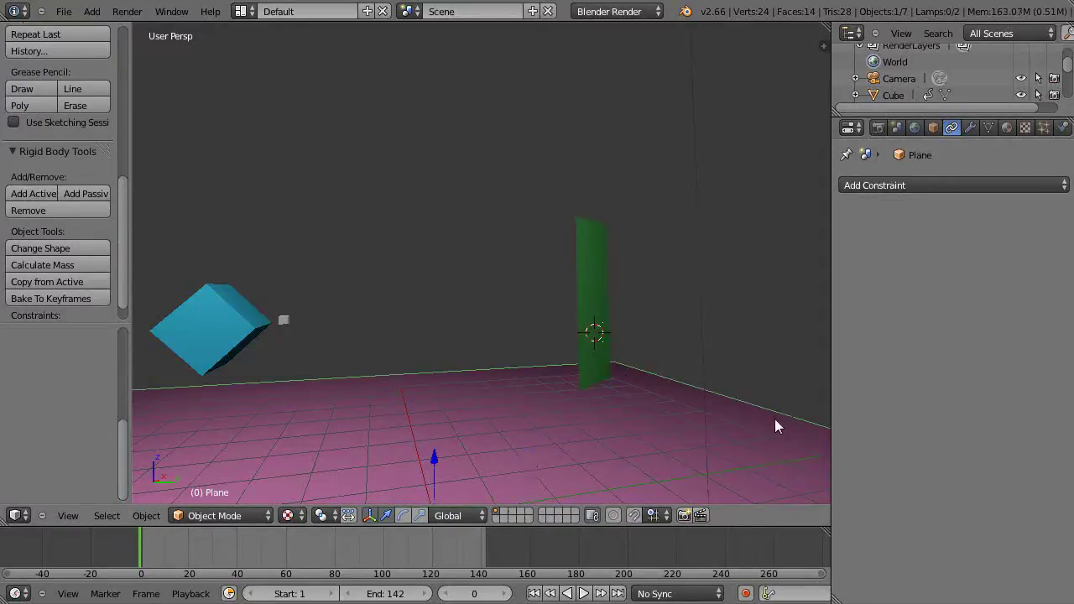
pyautogui.rightClick(597, 269)
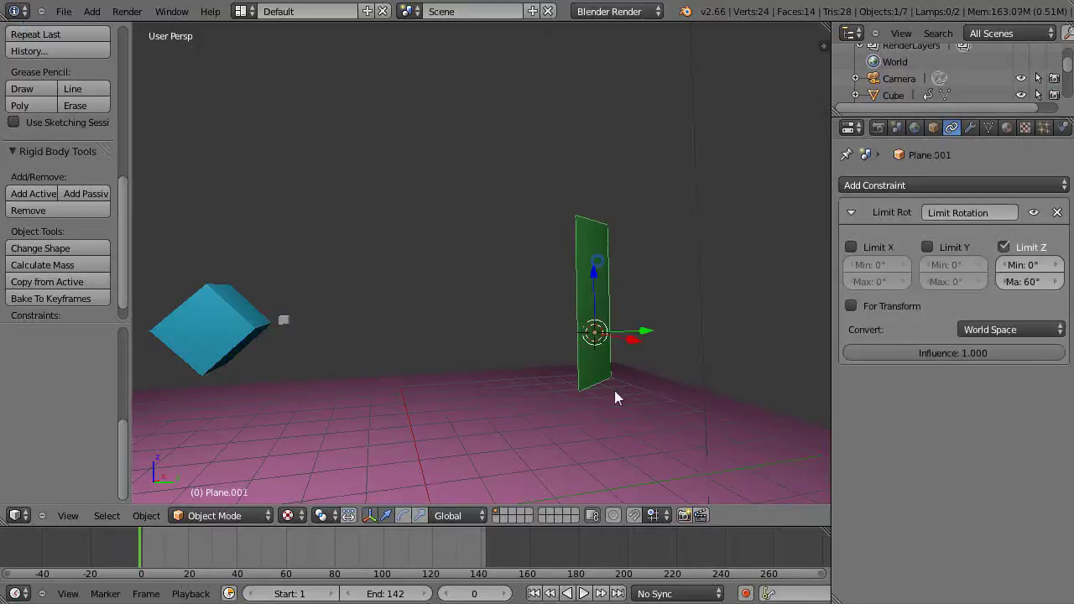
pyautogui.scroll(2, 615, 394)
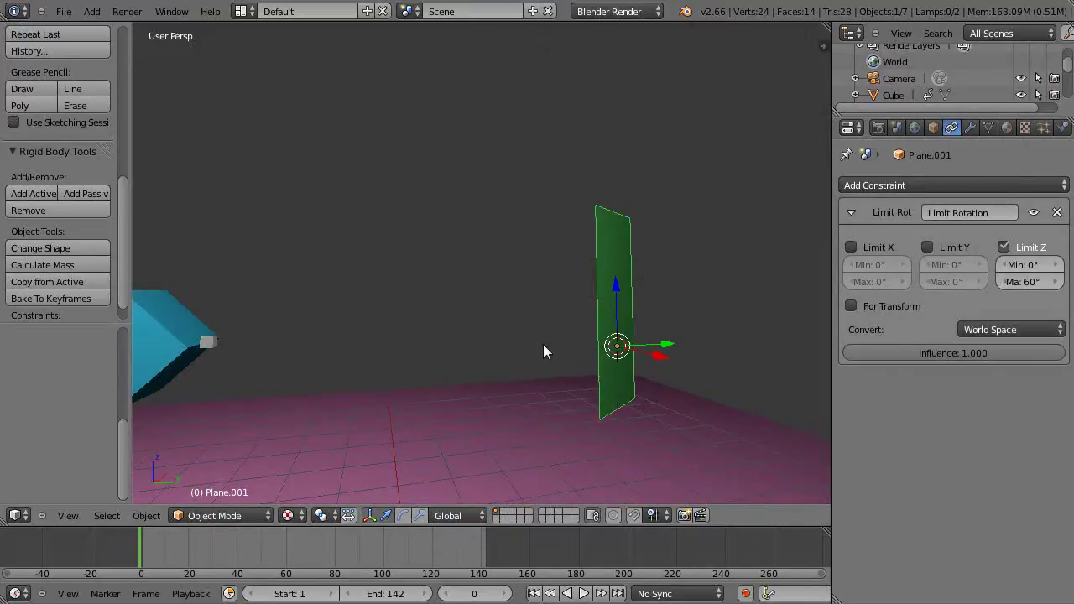
# - Play the animation twice, stopping each time back at the first frame
pyautogui.hotkey('alt', 'a')
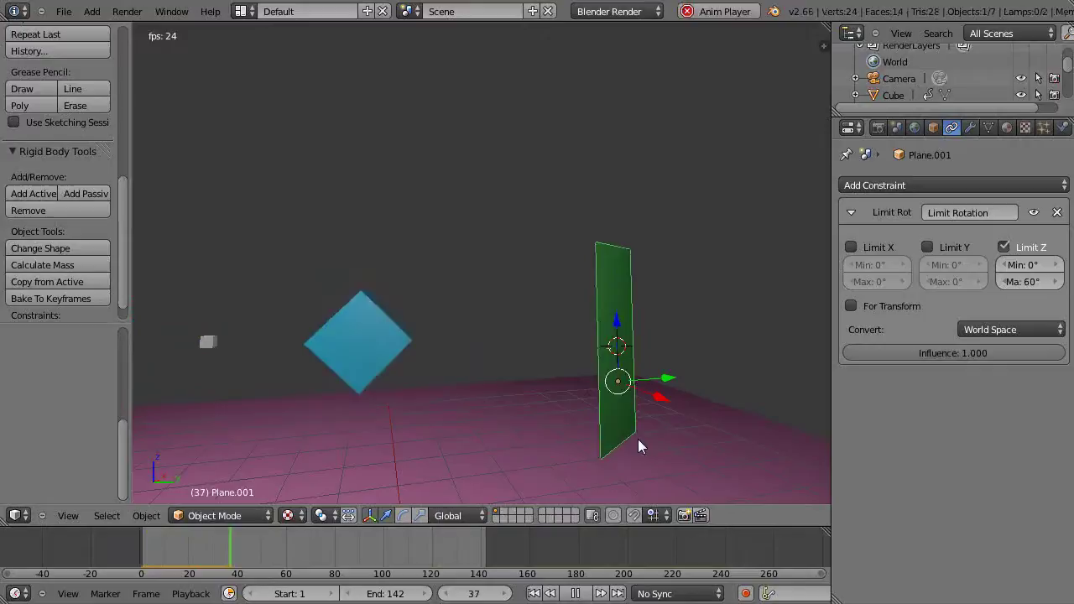
pyautogui.press('Escape')
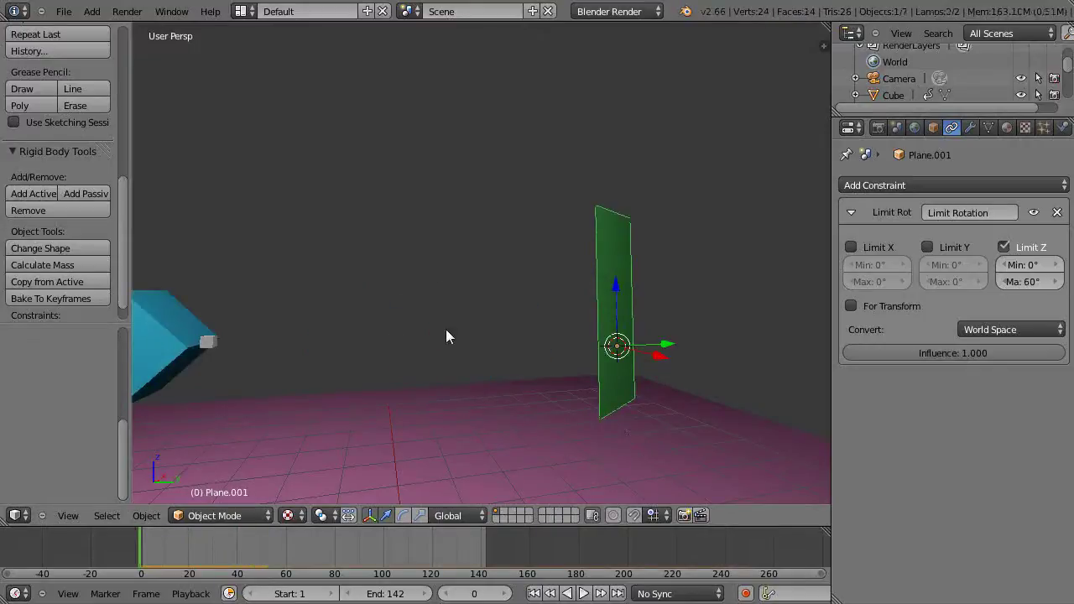
pyautogui.hotkey('alt', 'a')
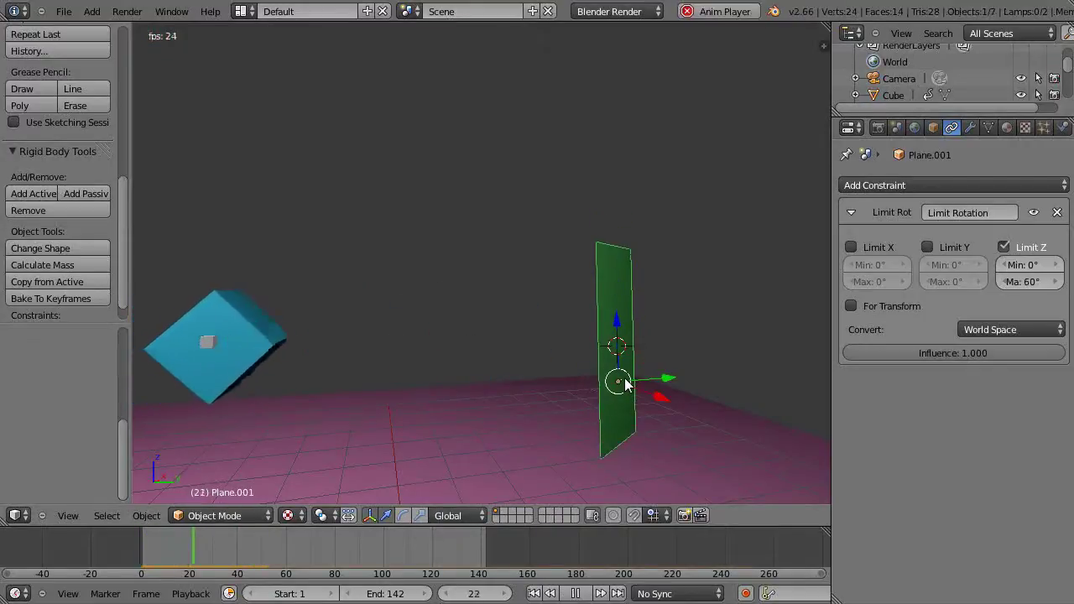
pyautogui.press('Escape')
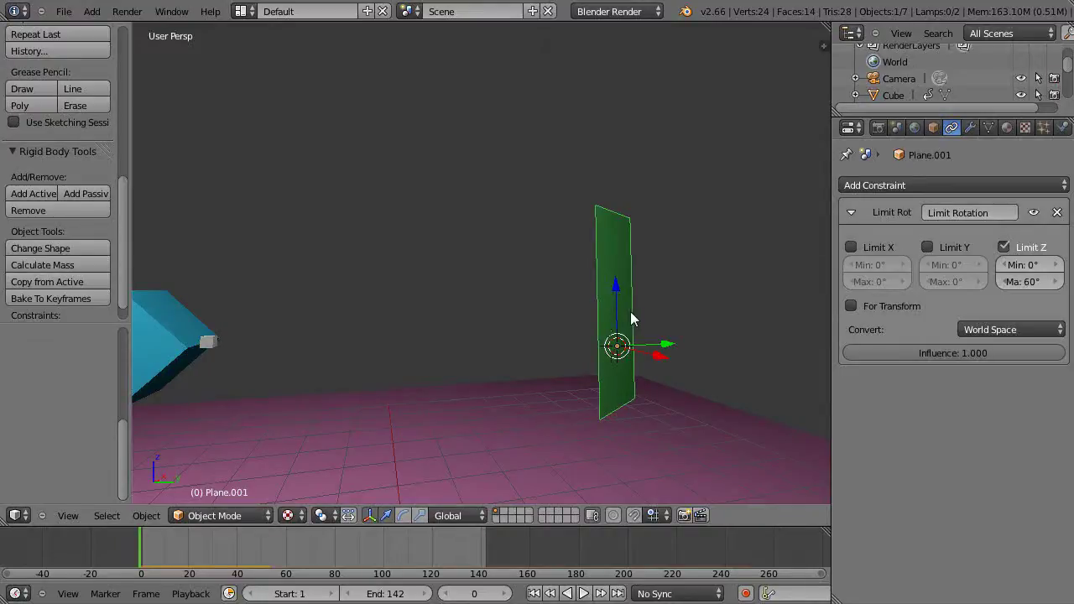
# - Enter Edit Mode on the door and set the transform orientation to Local
pyautogui.press('Tab')
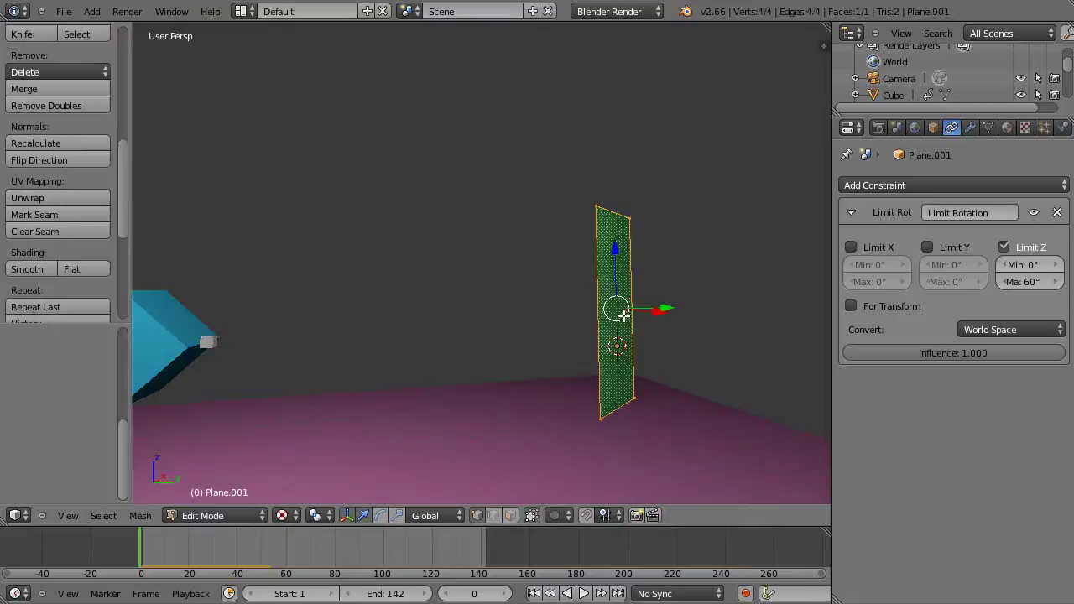
pyautogui.click(442, 517)
pyautogui.click(425, 480)
pyautogui.moveTo(566, 439)
pyautogui.mouseDown(button='middle')
pyautogui.moveTo(476, 450)
pyautogui.moveTo(563, 445)
pyautogui.mouseUp(button='middle')
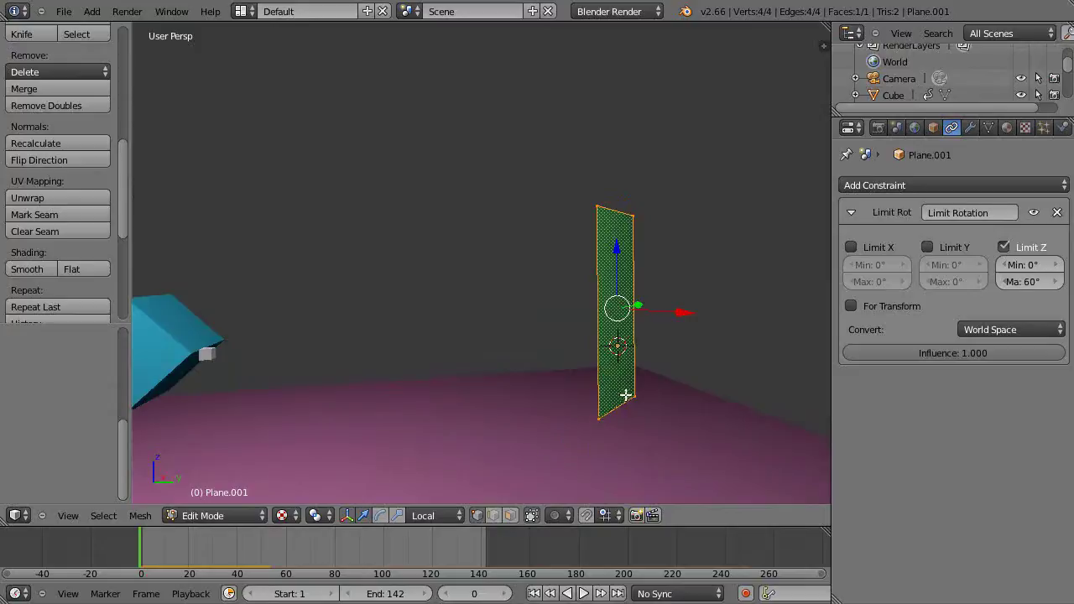
# - Extrude the door's face along its normal into a solid slab and return to Object Mode
pyautogui.press('e')
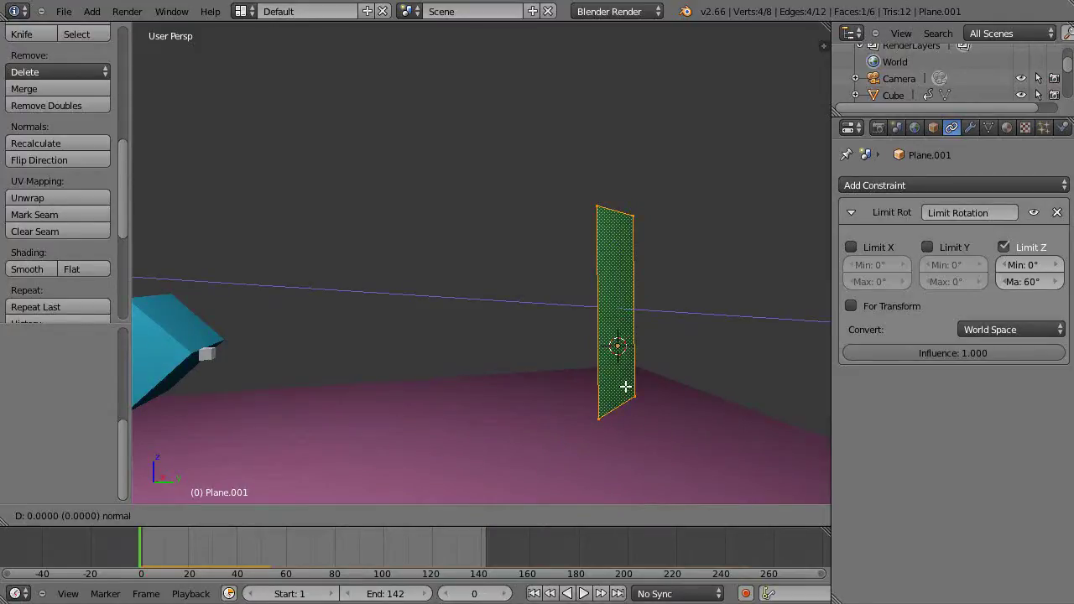
pyautogui.press('z')
pyautogui.press('x')
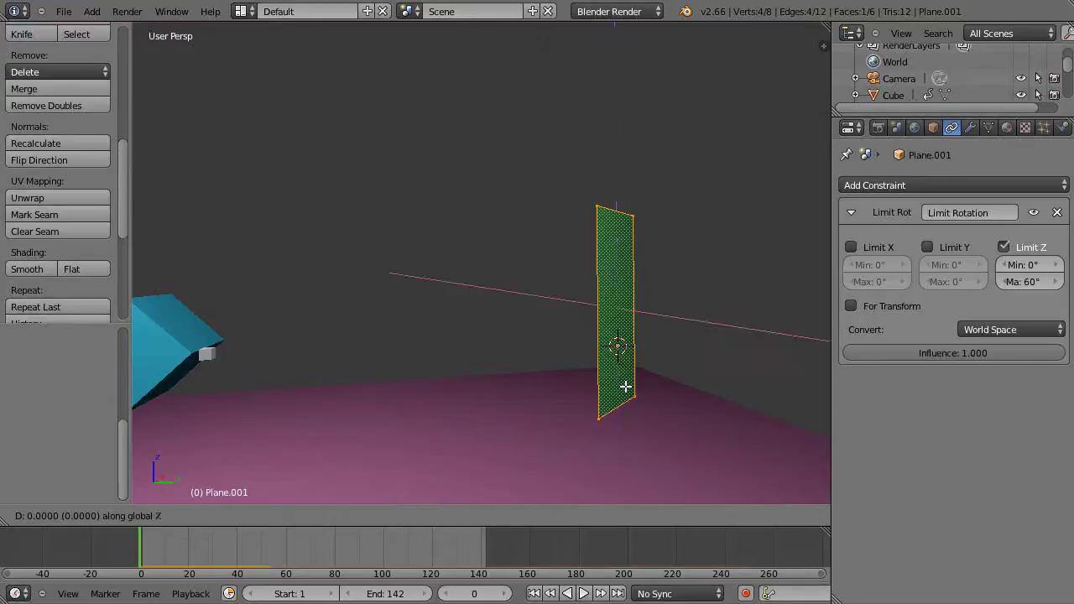
pyautogui.press('x')
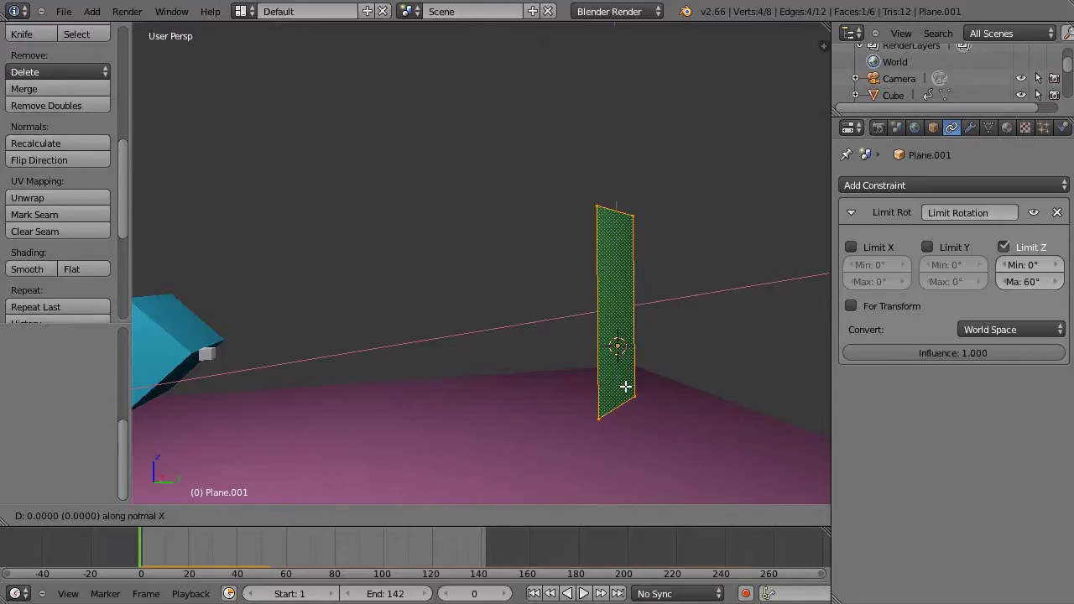
pyautogui.press('y')
pyautogui.press('z')
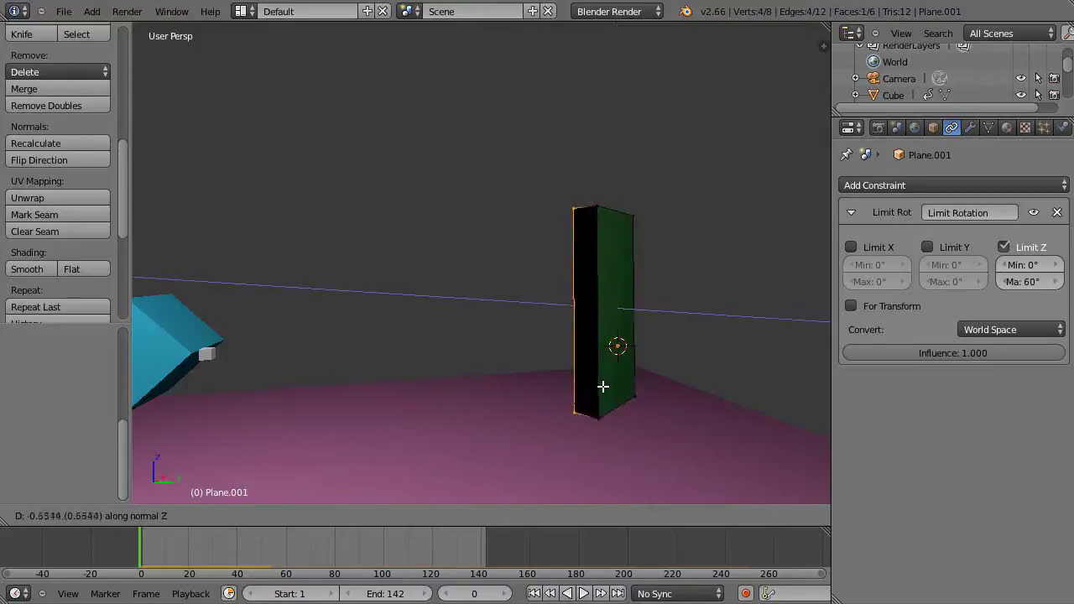
pyautogui.click(599, 385)
pyautogui.press('Tab')
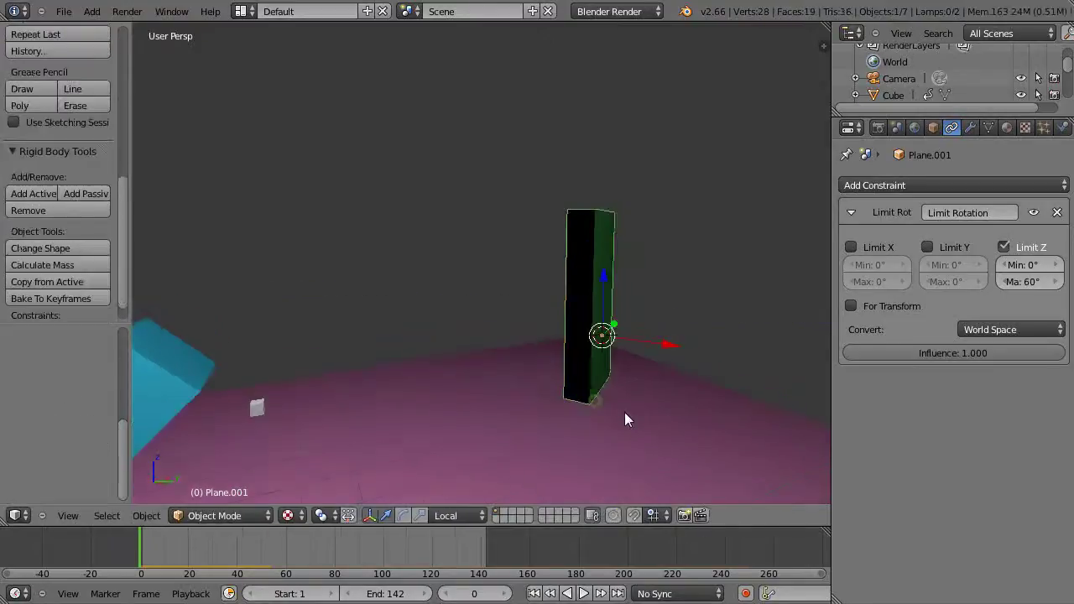
# - Select the lamp and, in Global orientation, slide it along X and Y to just above the door
pyautogui.press('Home')
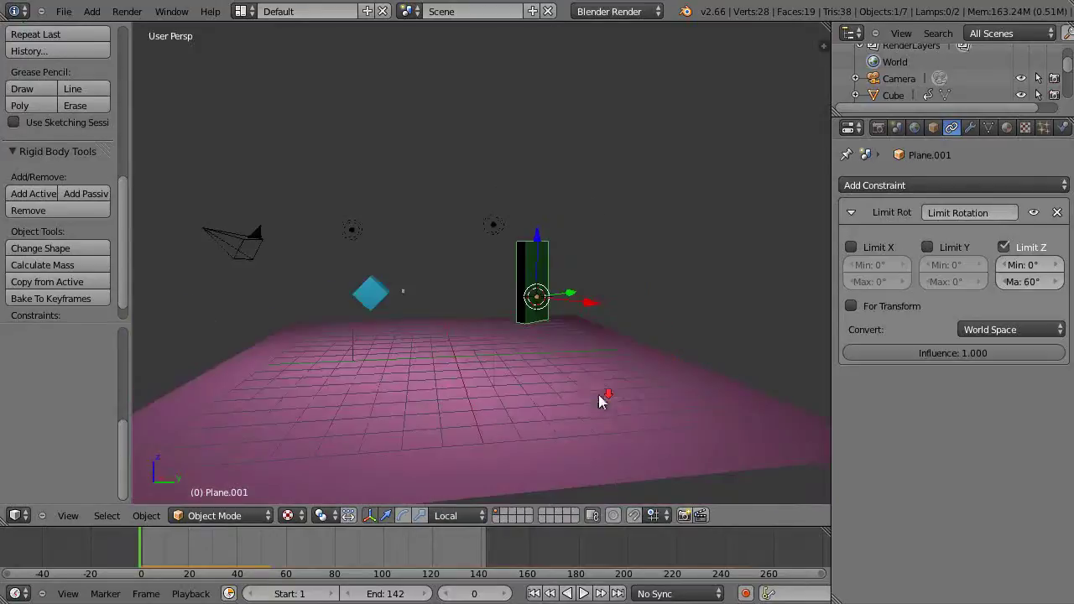
pyautogui.rightClick(493, 229)
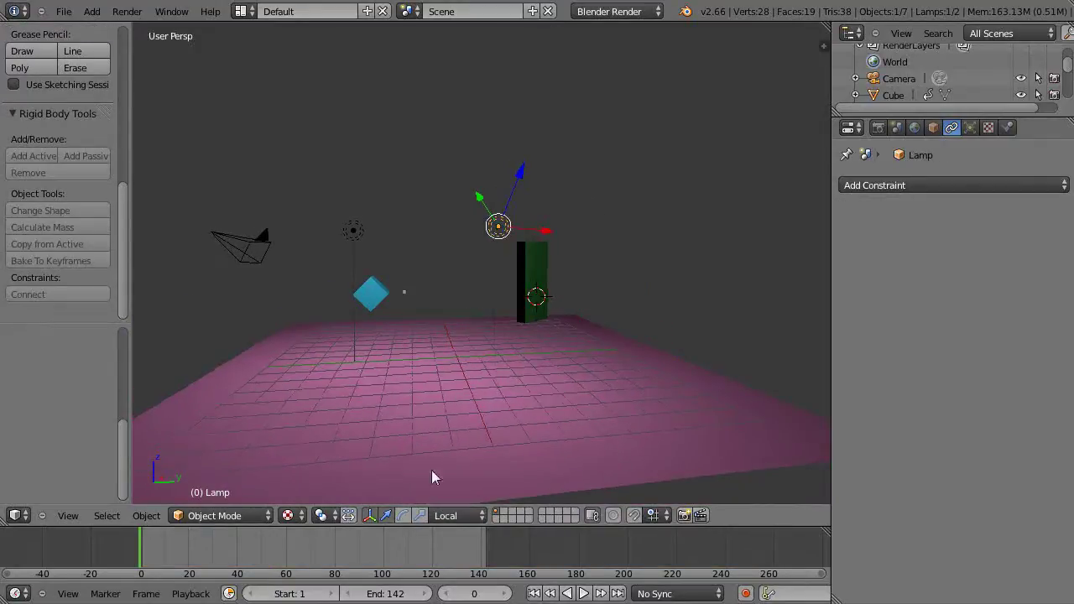
pyautogui.click(449, 517)
pyautogui.click(452, 500)
pyautogui.moveTo(438, 414); pyautogui.dragTo(588, 437, button='middle')
pyautogui.moveTo(709, 277); pyautogui.dragTo(566, 259)
pyautogui.moveTo(518, 232); pyautogui.dragTo(586, 202)
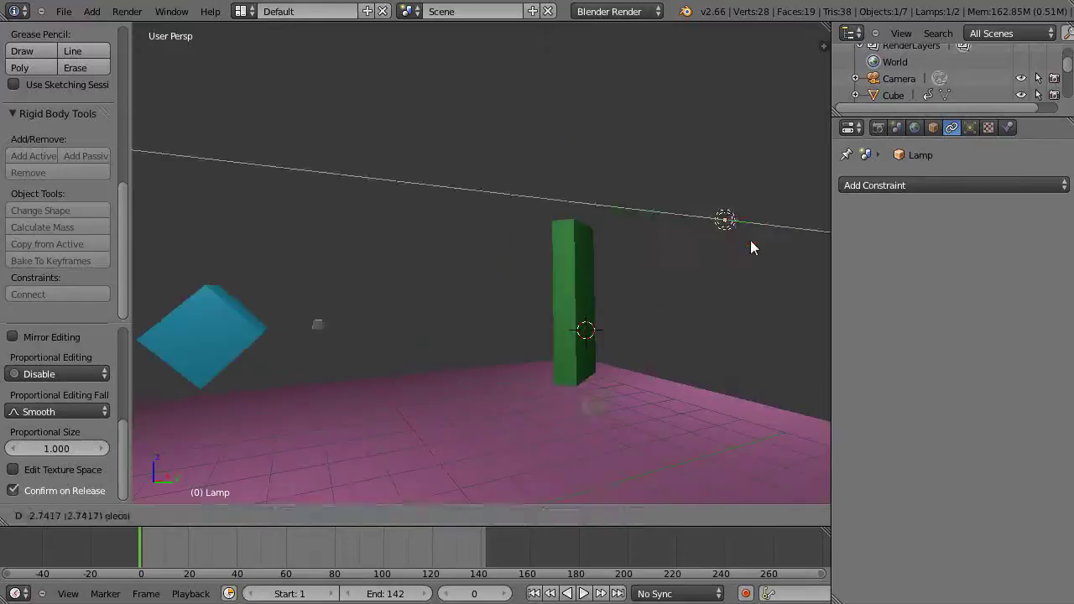
pyautogui.moveTo(750, 243); pyautogui.dragTo(750, 243)
pyautogui.moveTo(568, 417); pyautogui.dragTo(589, 433, button='middle')
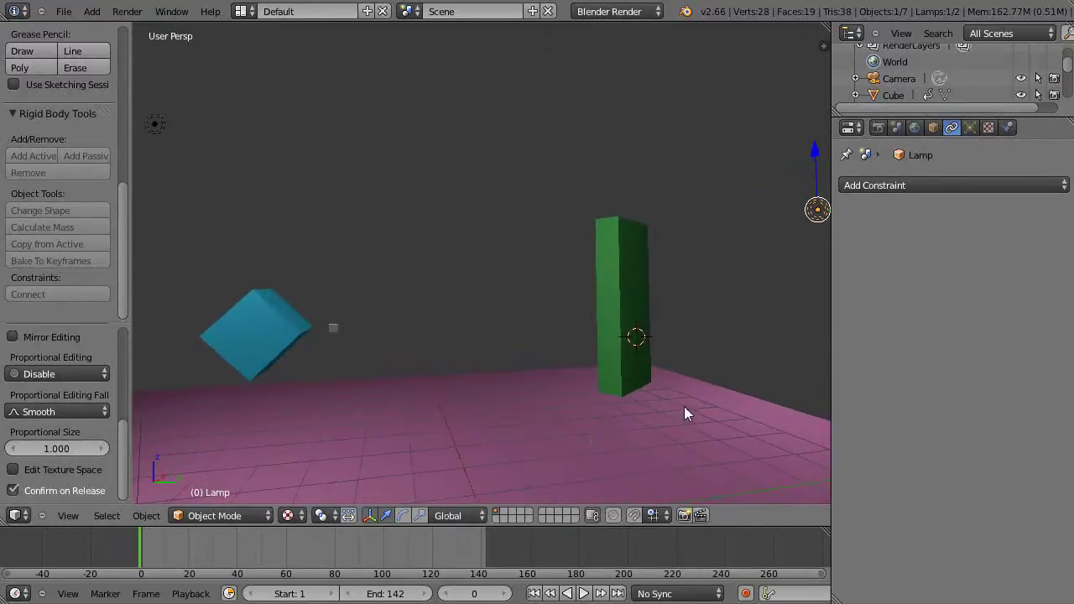
# - Play the simulation, reset to frame 0, then zoom in and select the green door
pyautogui.hotkey('alt', 'a')
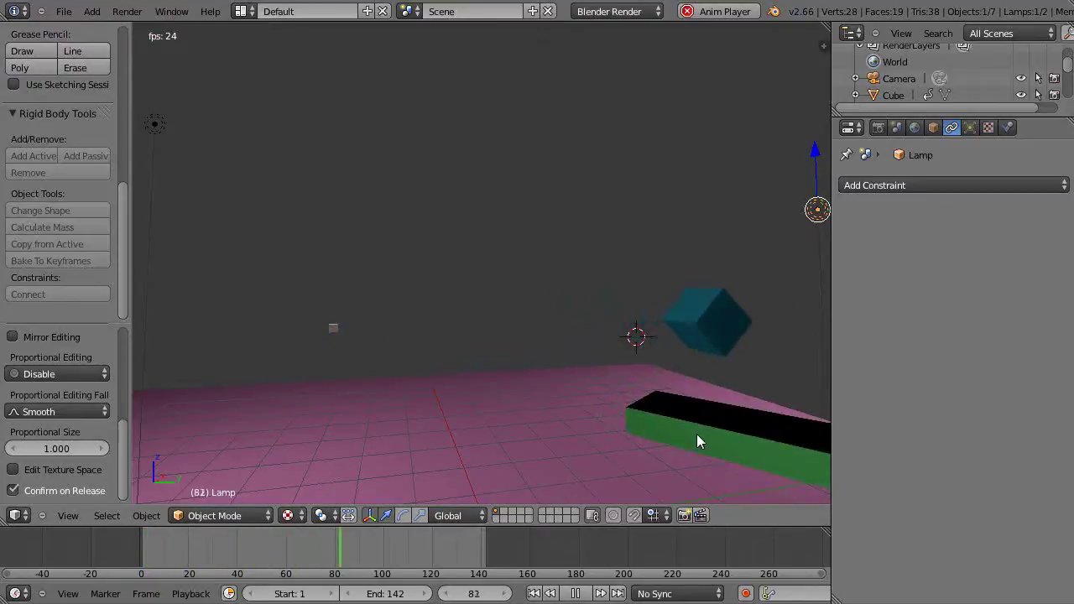
pyautogui.press('Escape')
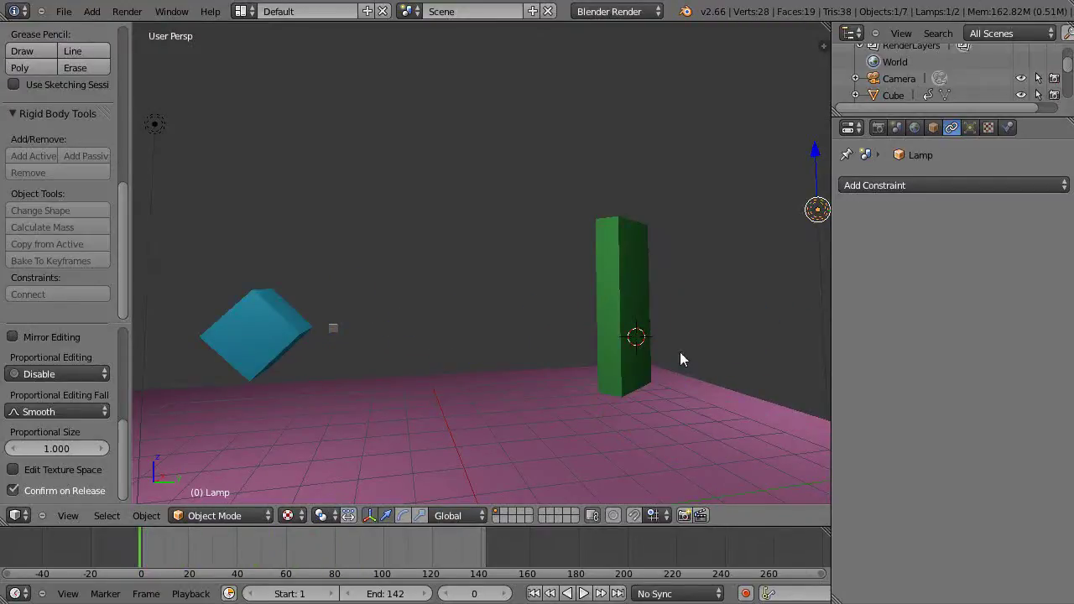
pyautogui.scroll(1, 638, 317)
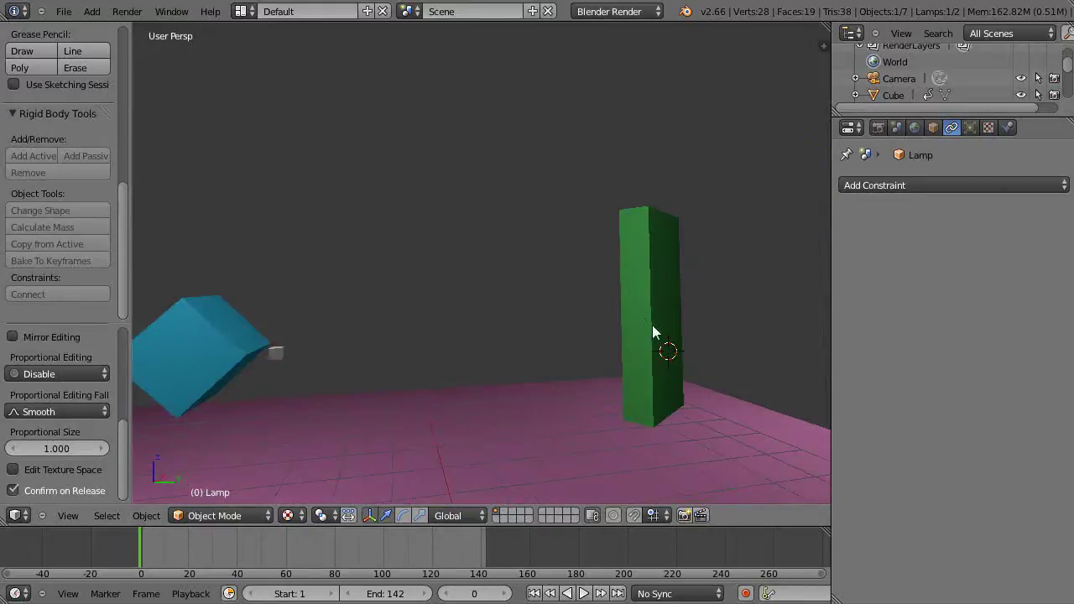
pyautogui.rightClick(658, 310)
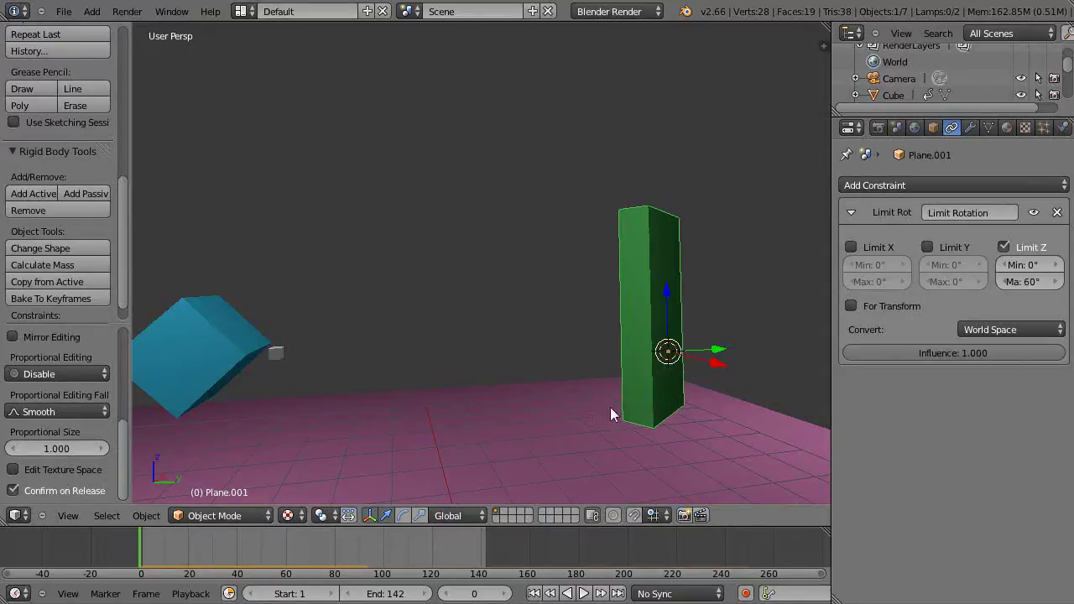
# - Move the green door's origin to its geometry centre with Origin to Geometry
pyautogui.moveTo(637, 445)
pyautogui.mouseDown(button='middle')
pyautogui.moveTo(683, 445)
pyautogui.moveTo(649, 439)
pyautogui.mouseUp(button='middle')
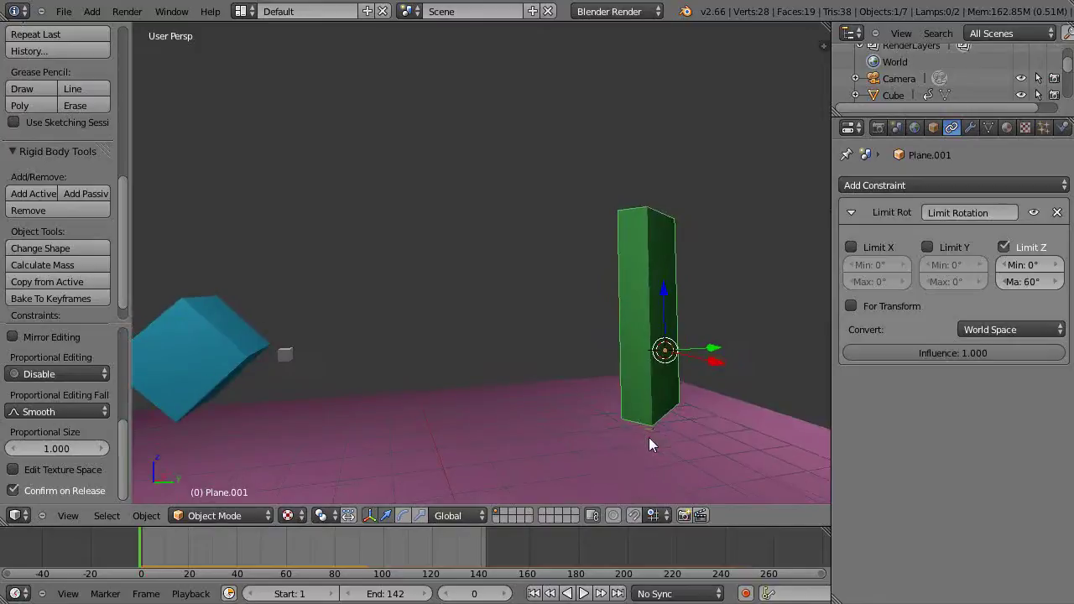
pyautogui.click(148, 515)
pyautogui.moveTo(166, 448)
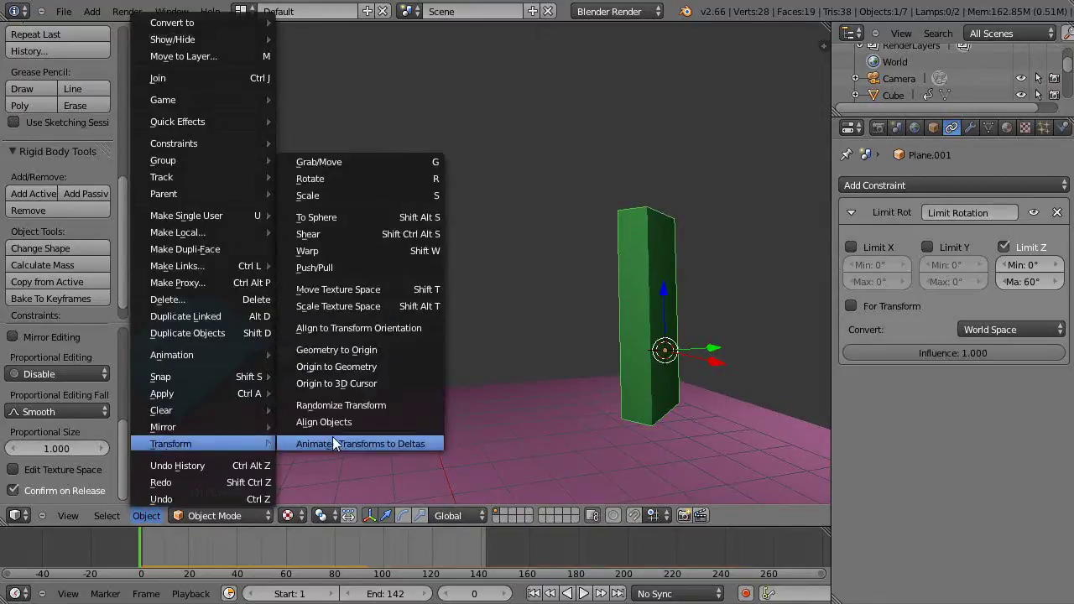
pyautogui.click(345, 367)
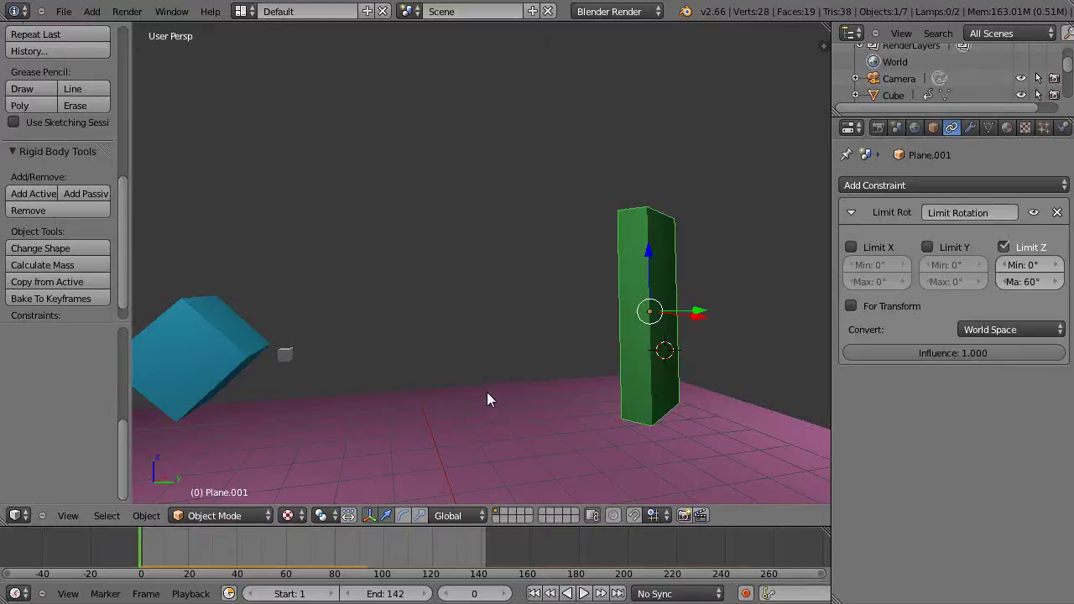
# - Play the simulation, reset to frame 0, and orbit so the cube sits in front of the door
pyautogui.hotkey('alt', 'a')
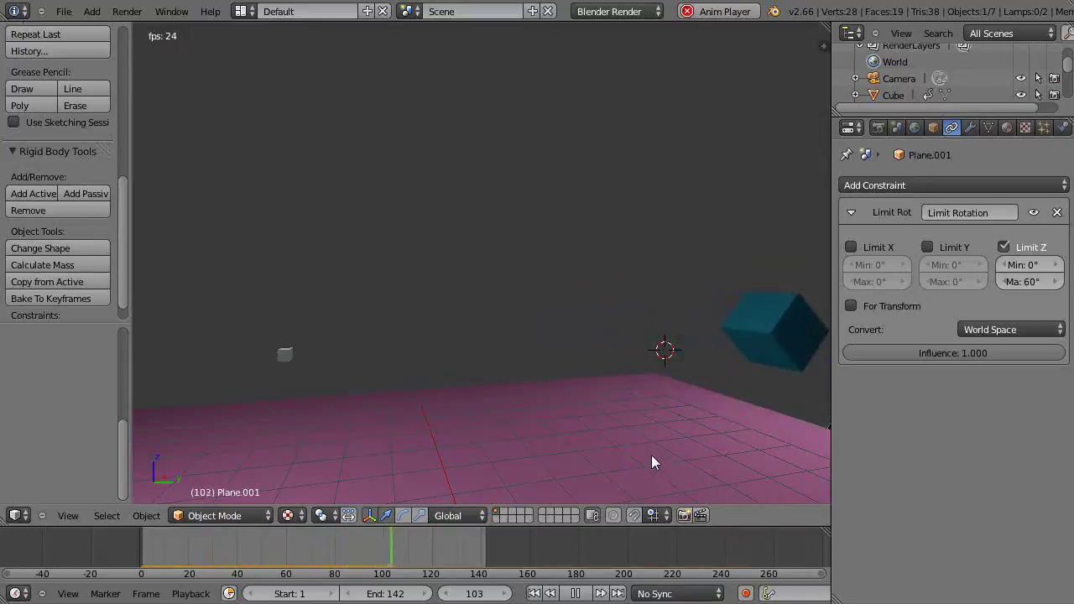
pyautogui.press('Escape')
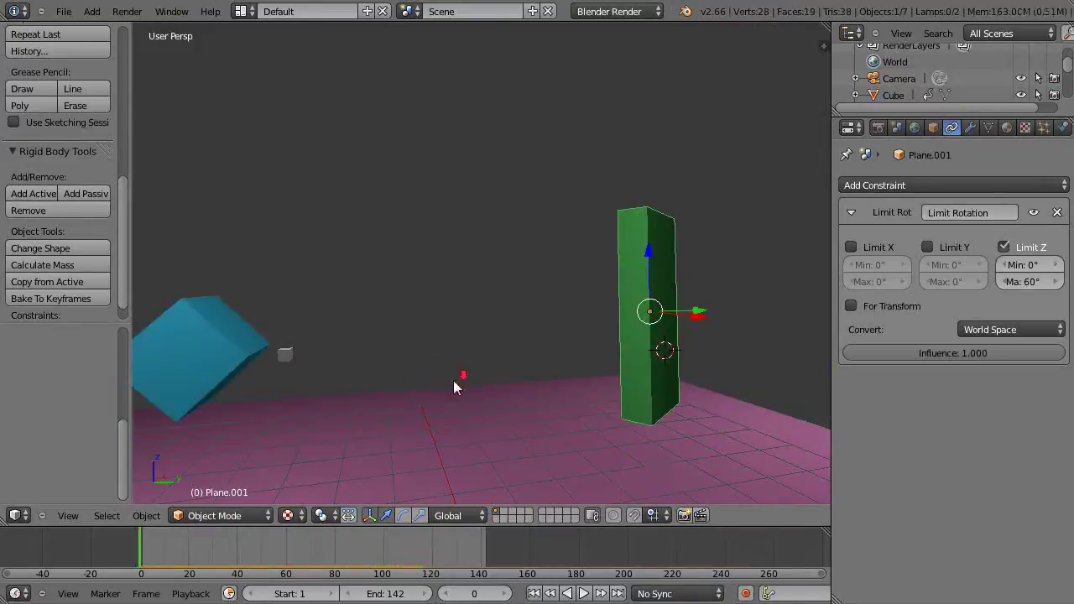
pyautogui.scroll(-3, 453, 382)
pyautogui.moveTo(452, 384); pyautogui.dragTo(504, 391, button='middle')
pyautogui.scroll(4, 503, 391)
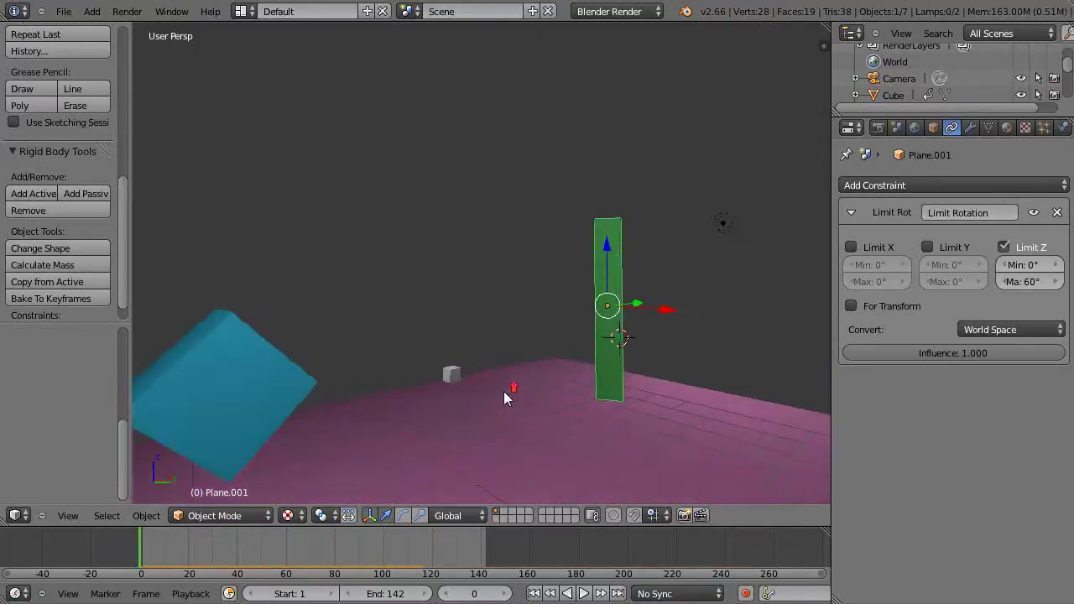
pyautogui.scroll(-1, 503, 391)
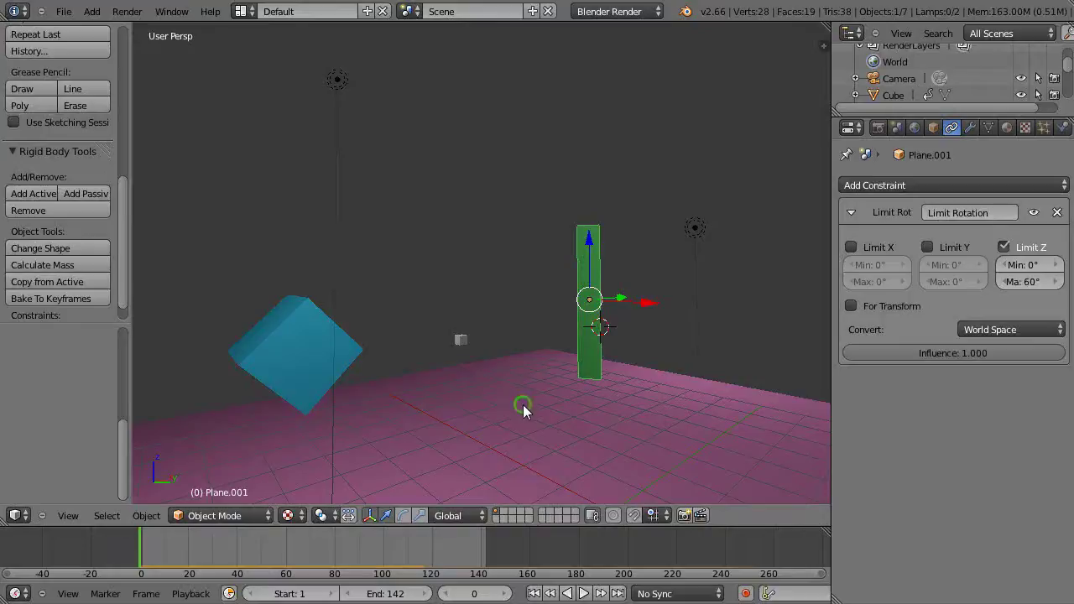
pyautogui.moveTo(526, 407); pyautogui.dragTo(467, 426, button='middle')
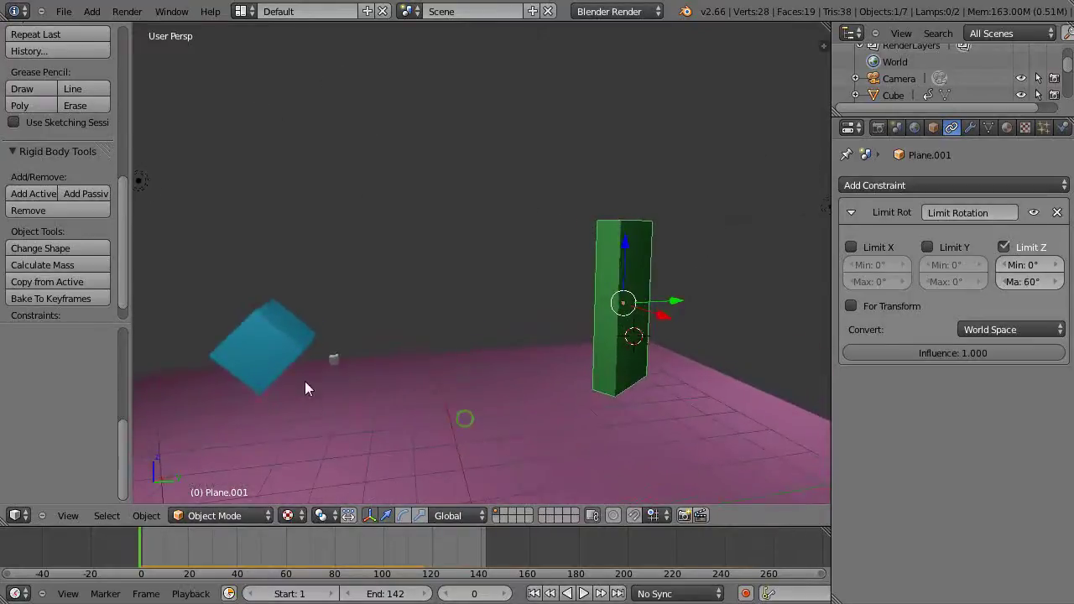
# - Select the blue cube and show its Active, Animated, Convex Hull rigid body physics settings
pyautogui.rightClick(289, 332)
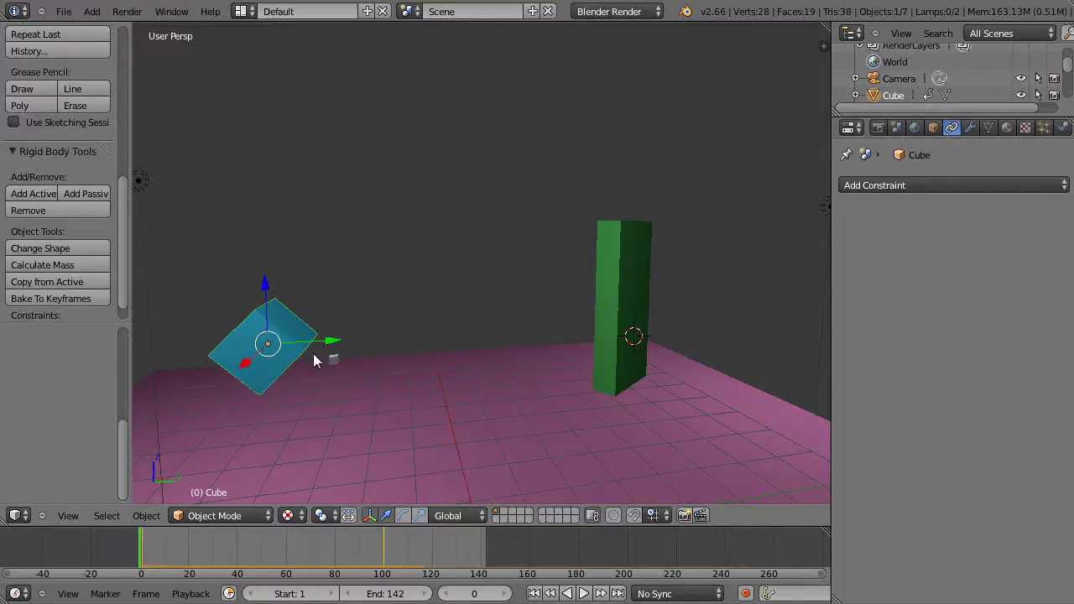
pyautogui.moveTo(308, 388)
pyautogui.mouseDown(button='middle')
pyautogui.moveTo(409, 391)
pyautogui.moveTo(317, 392)
pyautogui.moveTo(330, 395)
pyautogui.moveTo(340, 389)
pyautogui.moveTo(314, 385)
pyautogui.mouseUp(button='middle')
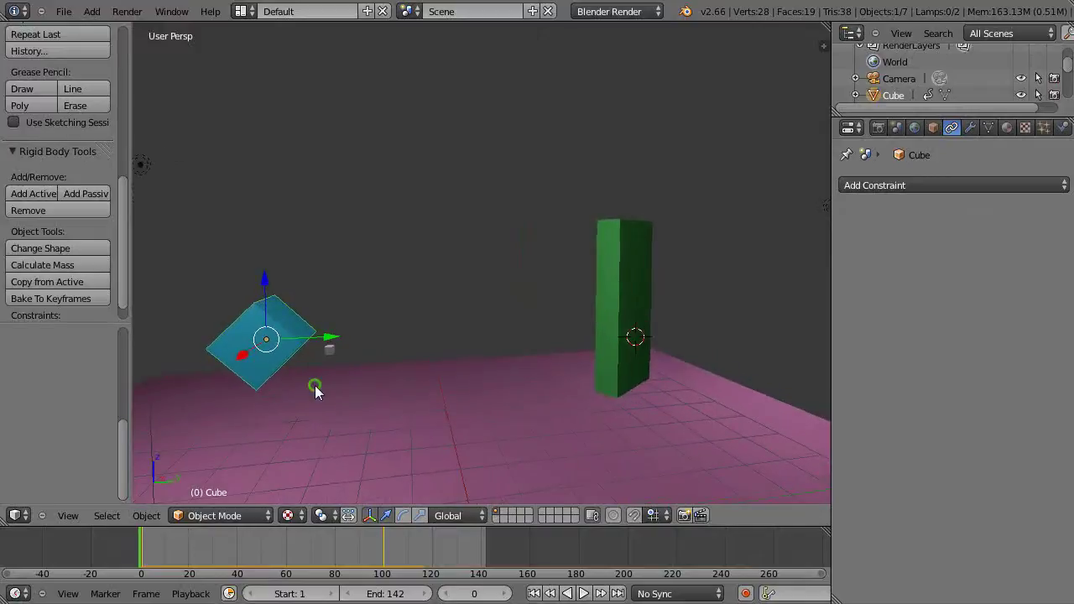
pyautogui.click(25, 198)
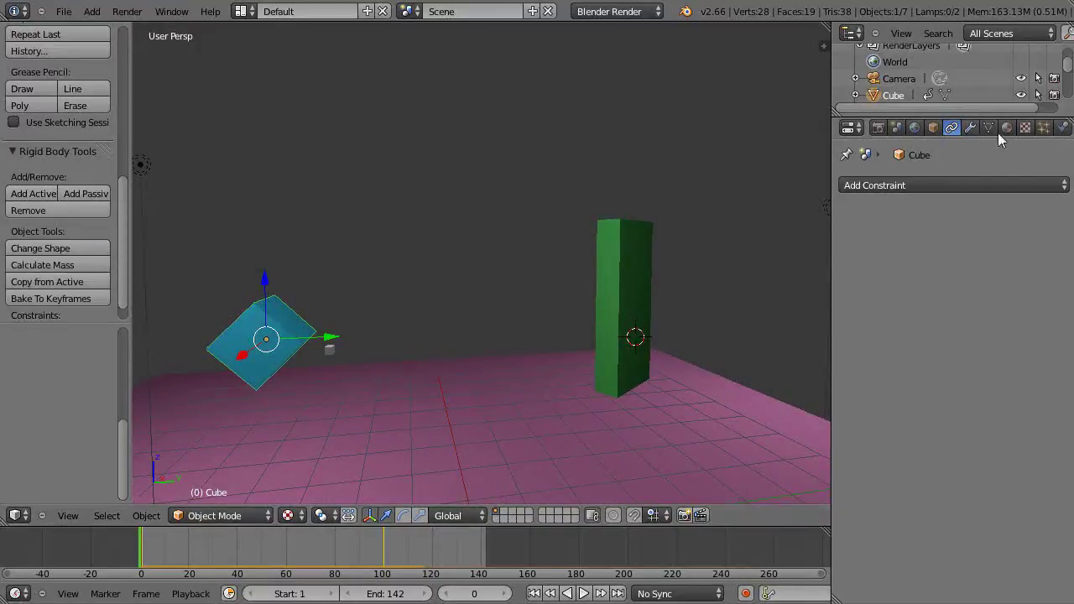
pyautogui.click(1062, 127)
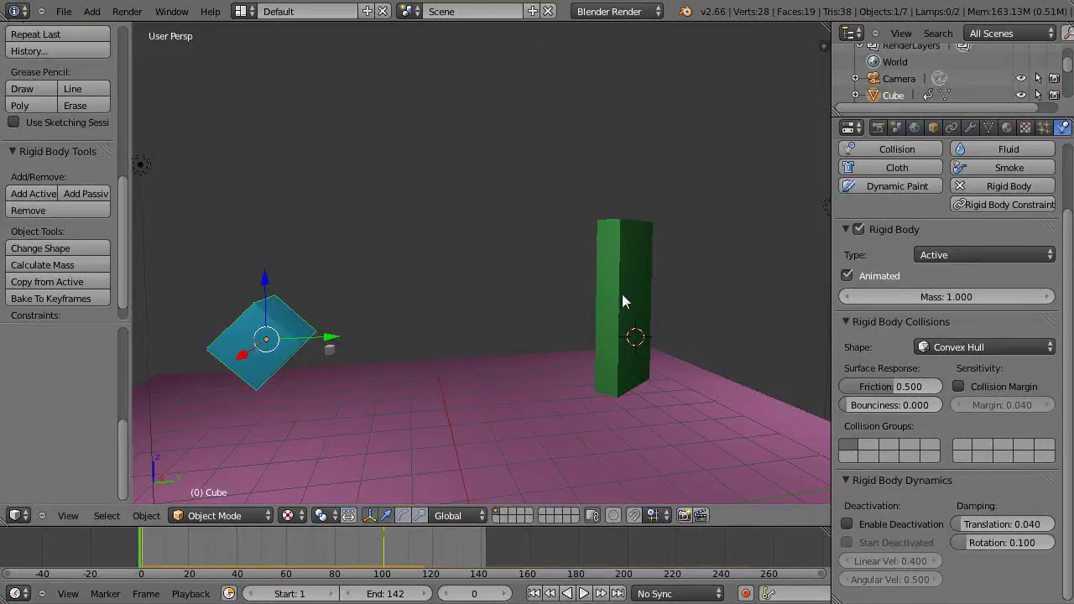
pyautogui.hotkey('alt', 'a')
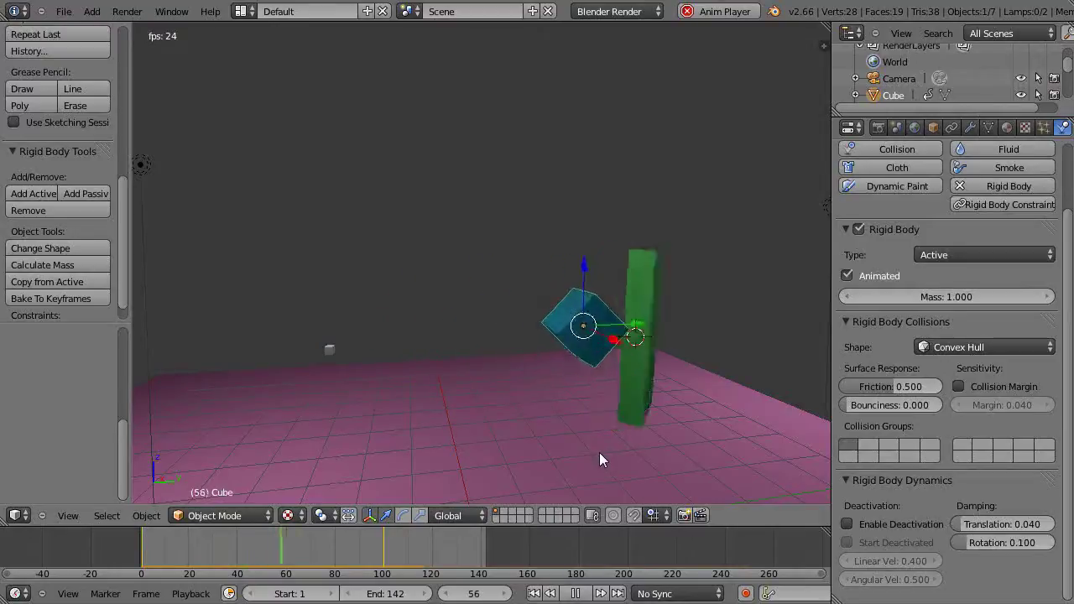
pyautogui.press('Escape')
pyautogui.moveTo(474, 434); pyautogui.dragTo(518, 433, button='middle')
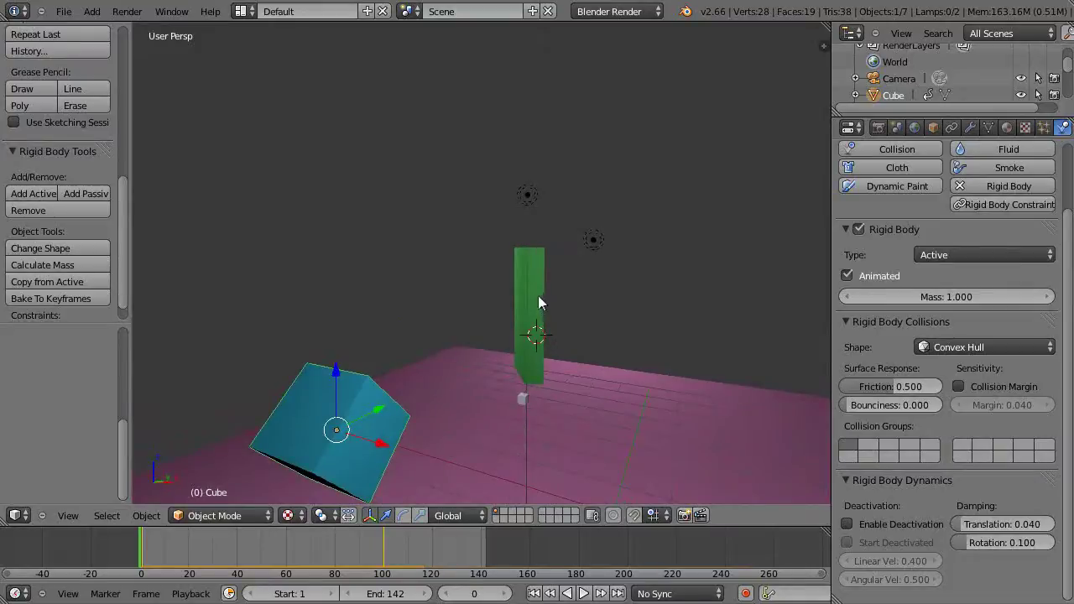
pyautogui.hotkey('alt', 'a')
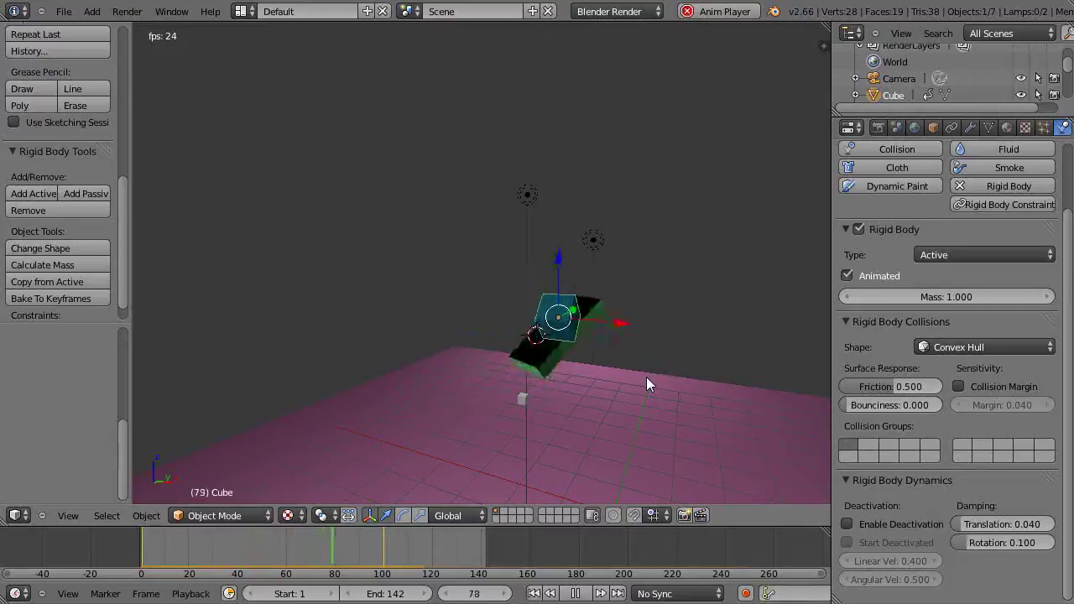
pyautogui.press('Escape')
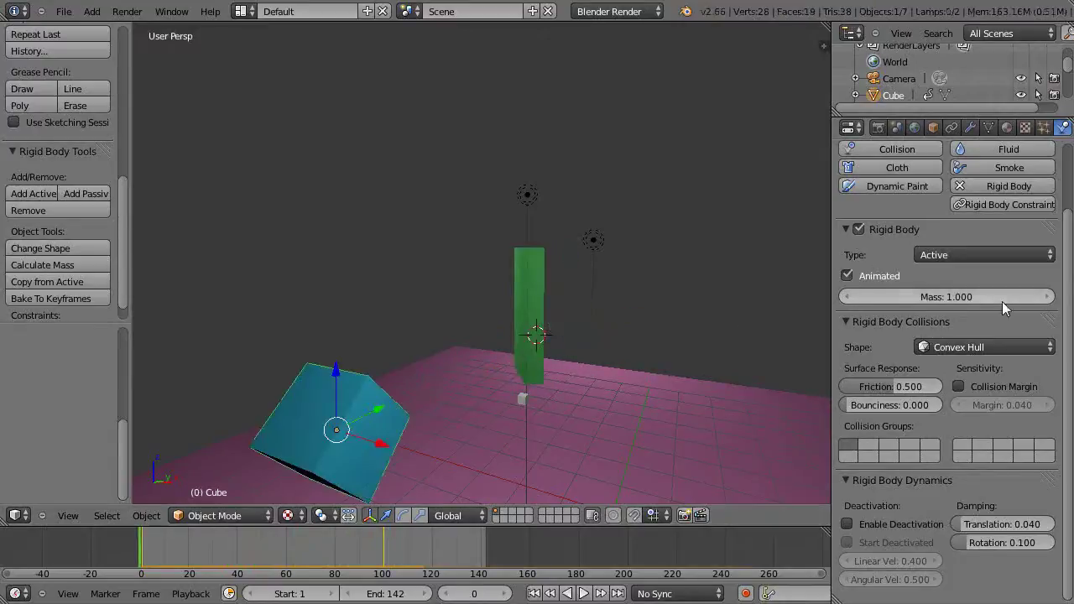
# - Raise the door pillar's Limit Z rotation maximum to 90° and play the simulation to test it
pyautogui.rightClick(544, 289)
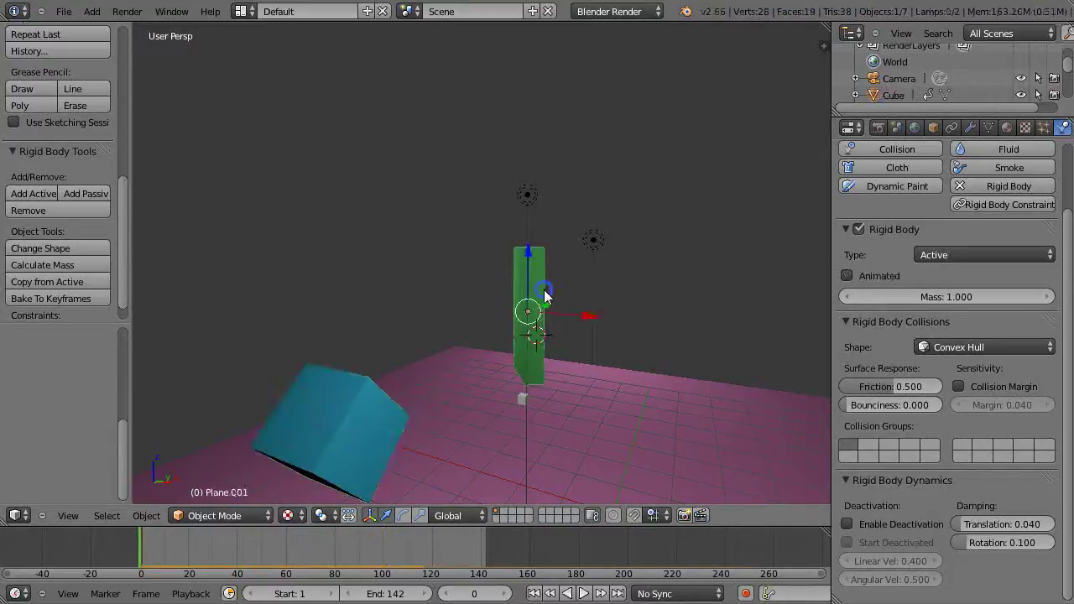
pyautogui.click(953, 127)
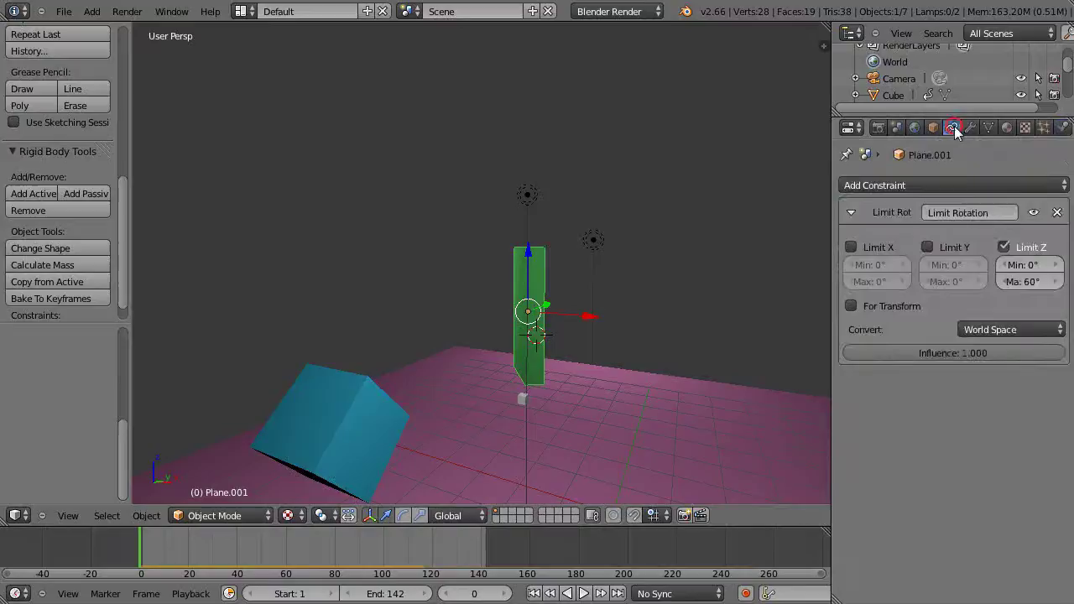
pyautogui.click(1028, 281)
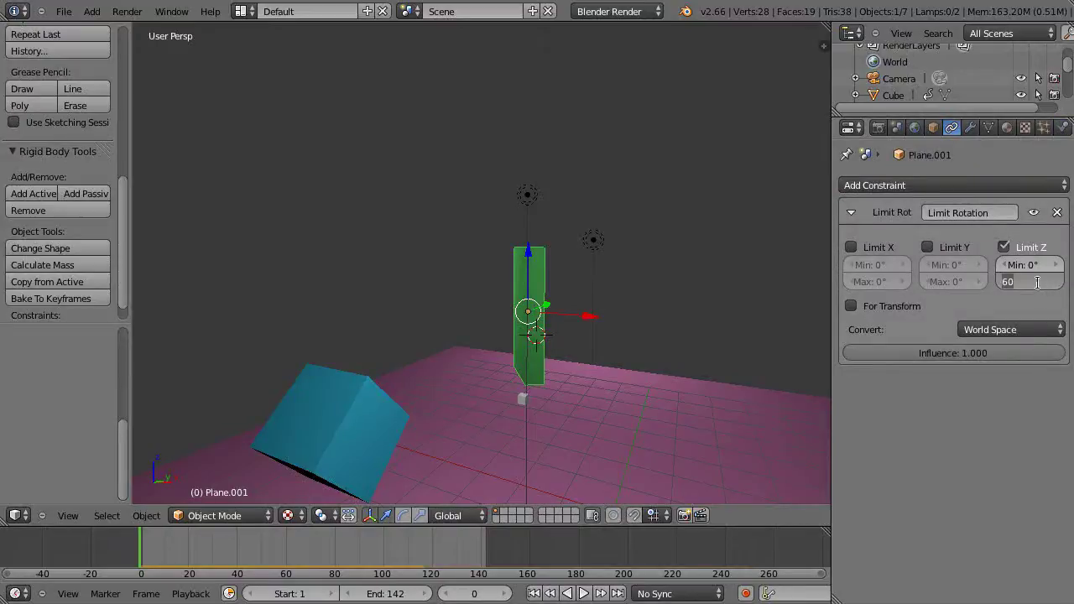
pyautogui.press('Return')
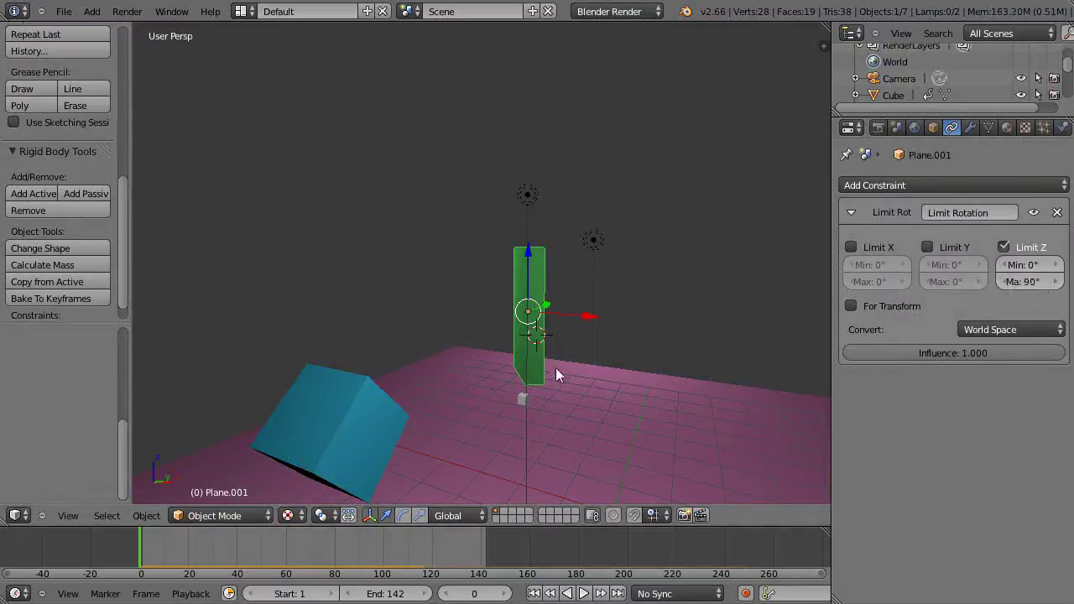
pyautogui.hotkey('alt', 'a')
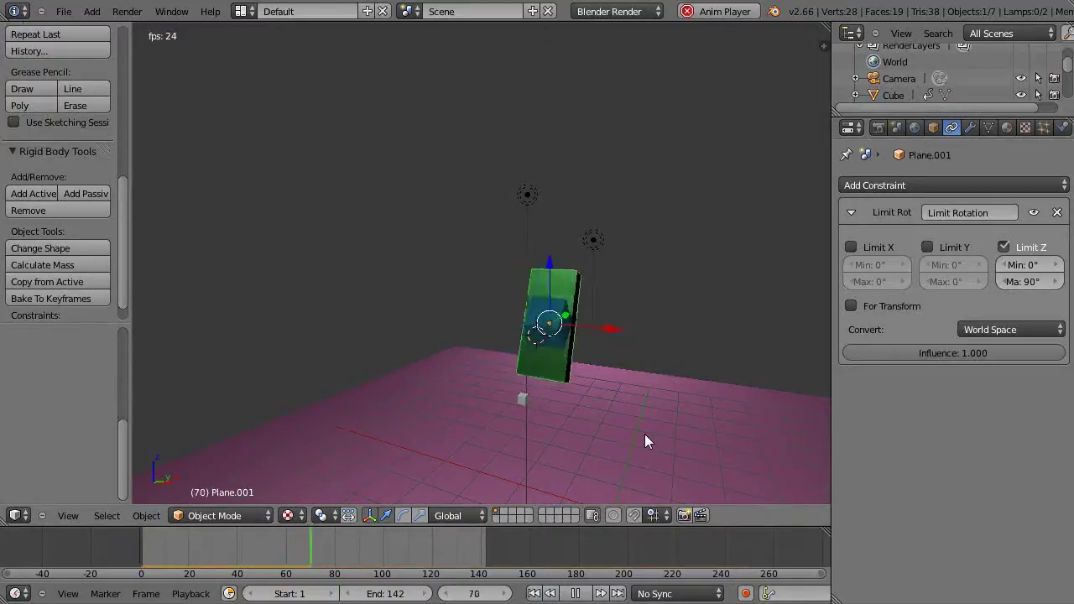
# - Scale the floor plane up to a much larger size
pyautogui.rightClick(638, 447)
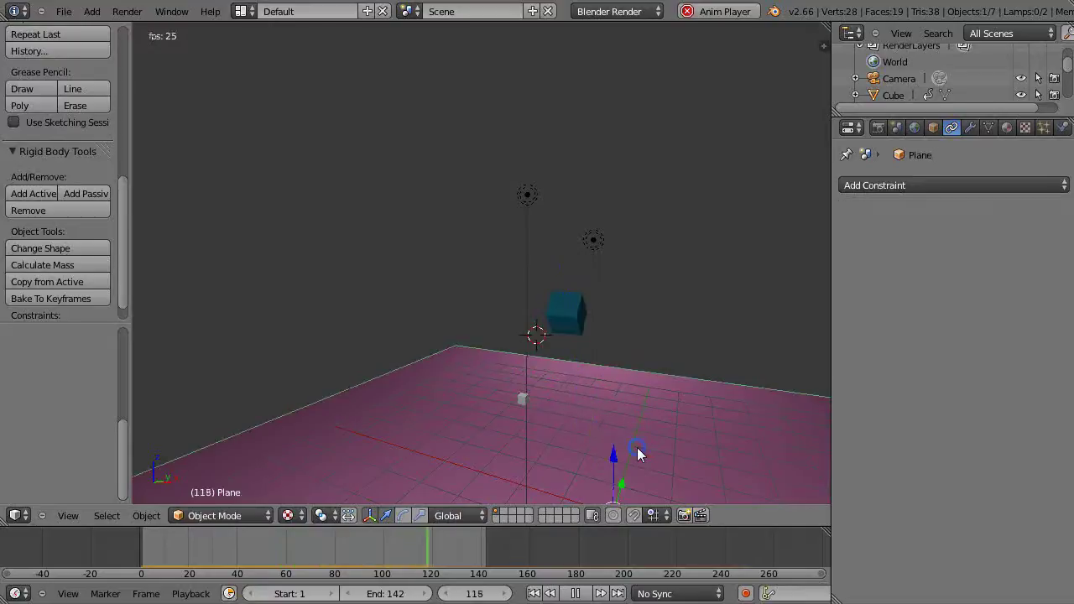
pyautogui.press('s')
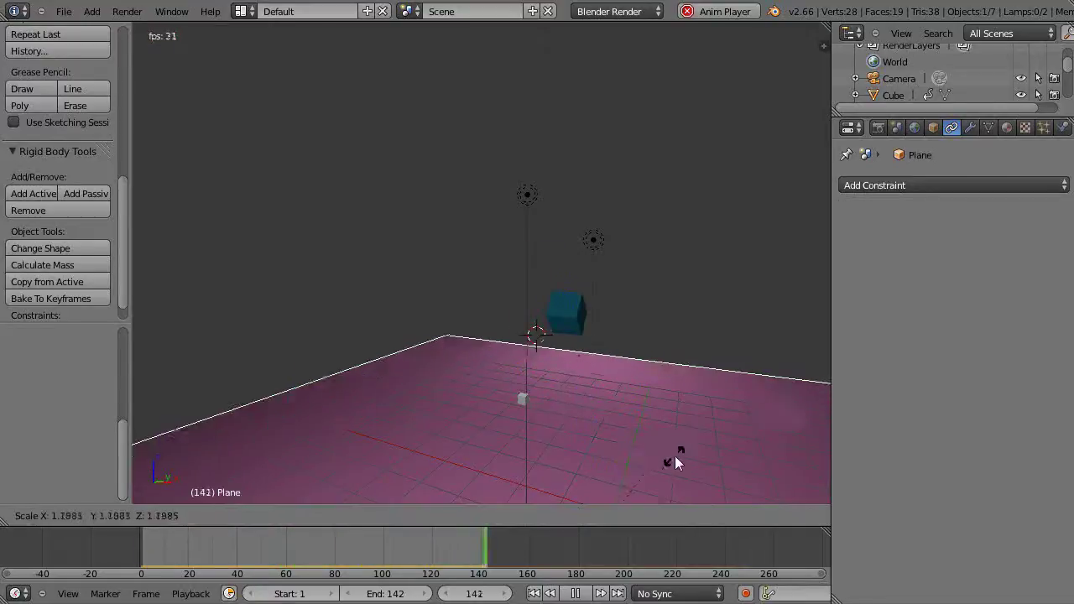
pyautogui.click(783, 468)
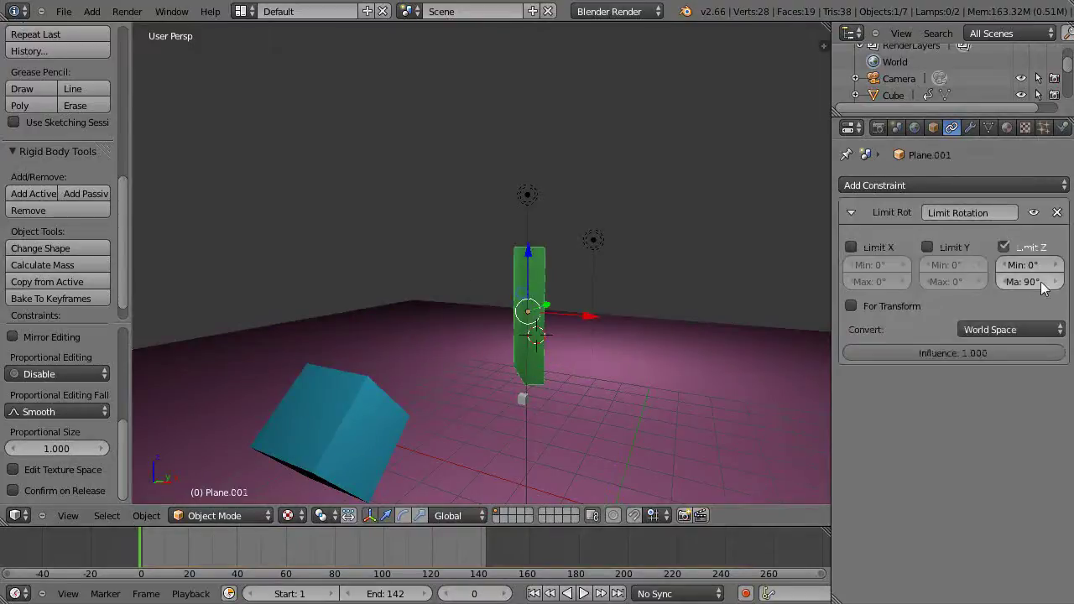
# - Enter 45 as the door's Limit Z max, then play and stop the simulation back at frame 0
pyautogui.click(1041, 282)
pyautogui.write('45')
pyautogui.press('Return')
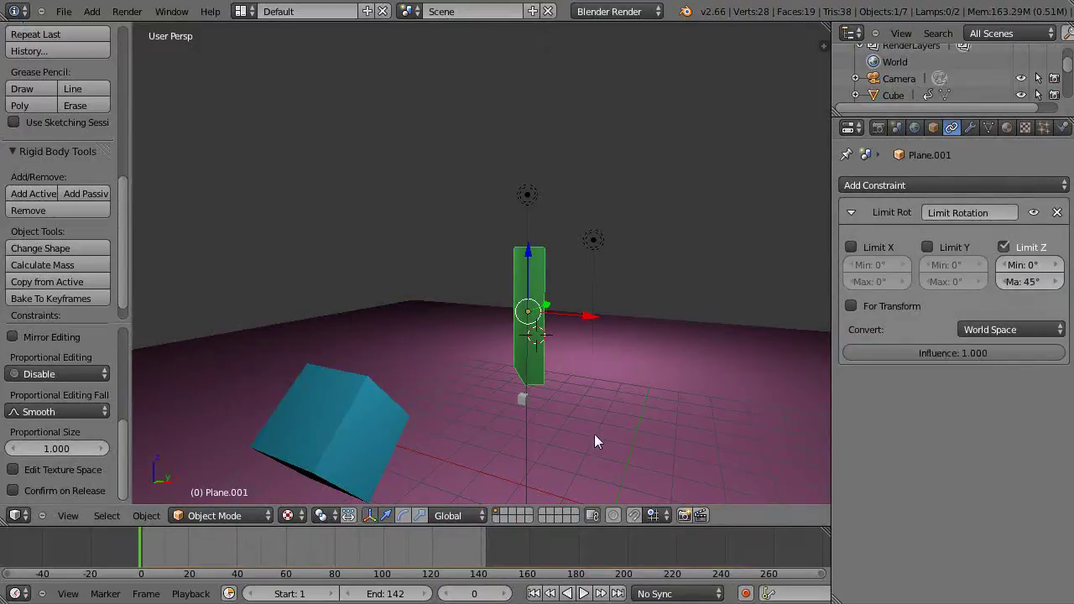
pyautogui.hotkey('alt', 'a')
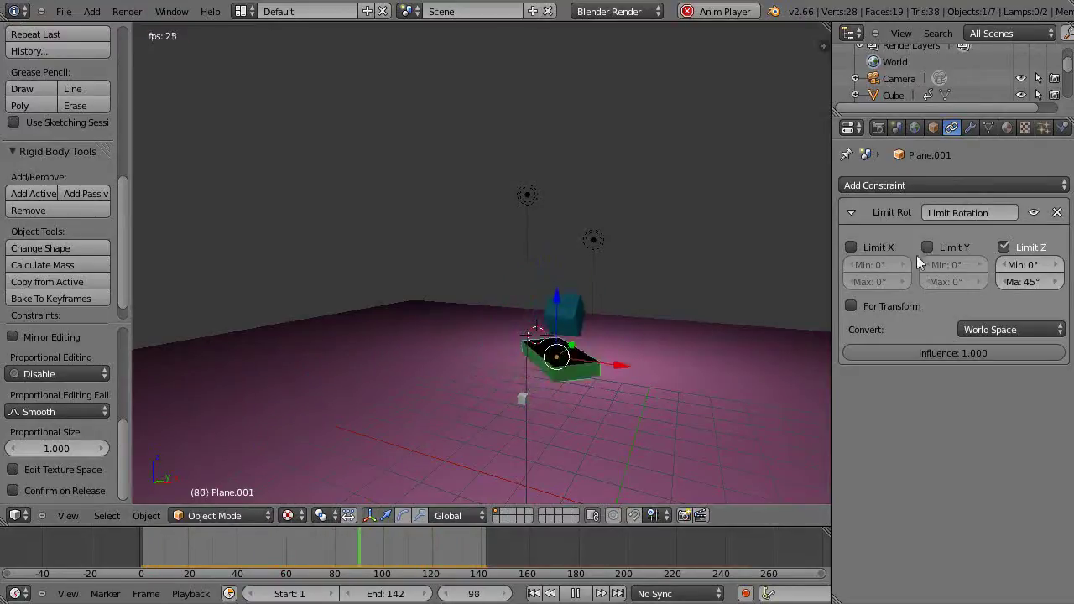
pyautogui.press('Escape')
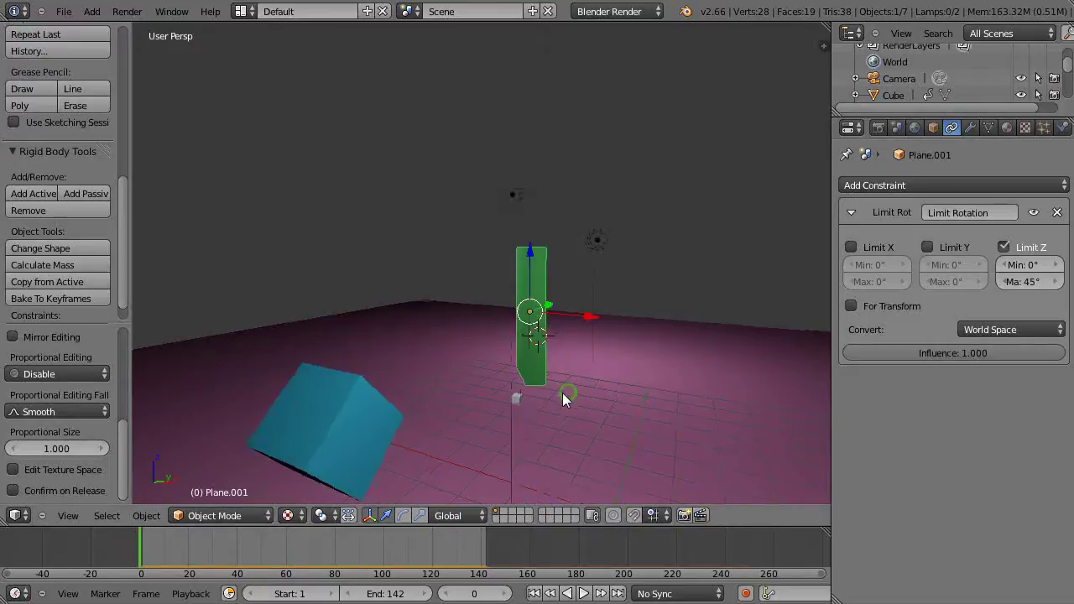
pyautogui.moveTo(564, 400); pyautogui.dragTo(545, 365, button='middle')
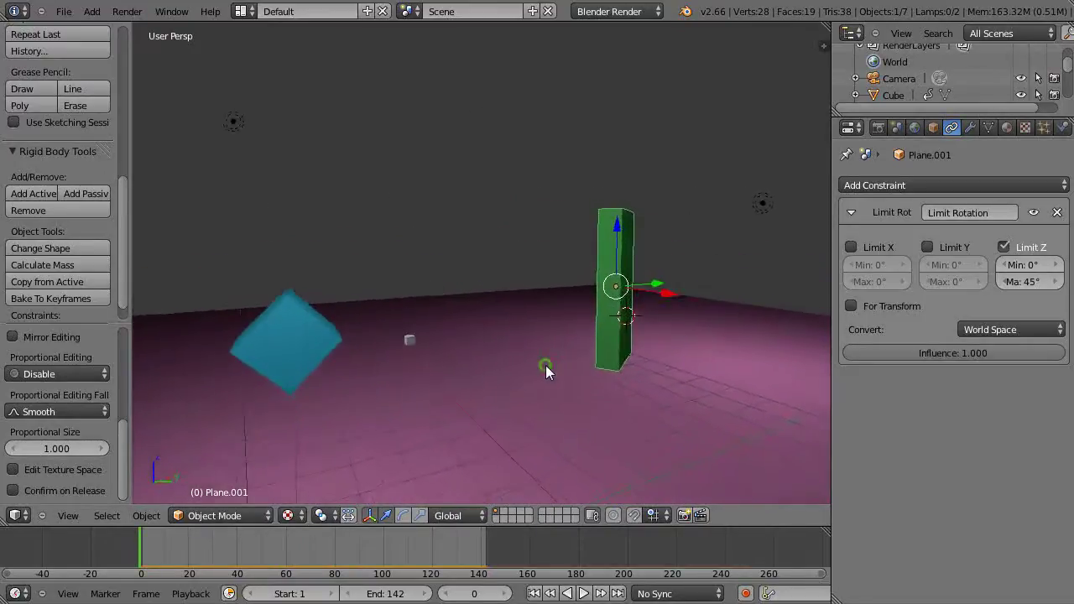
pyautogui.scroll(3, 576, 385)
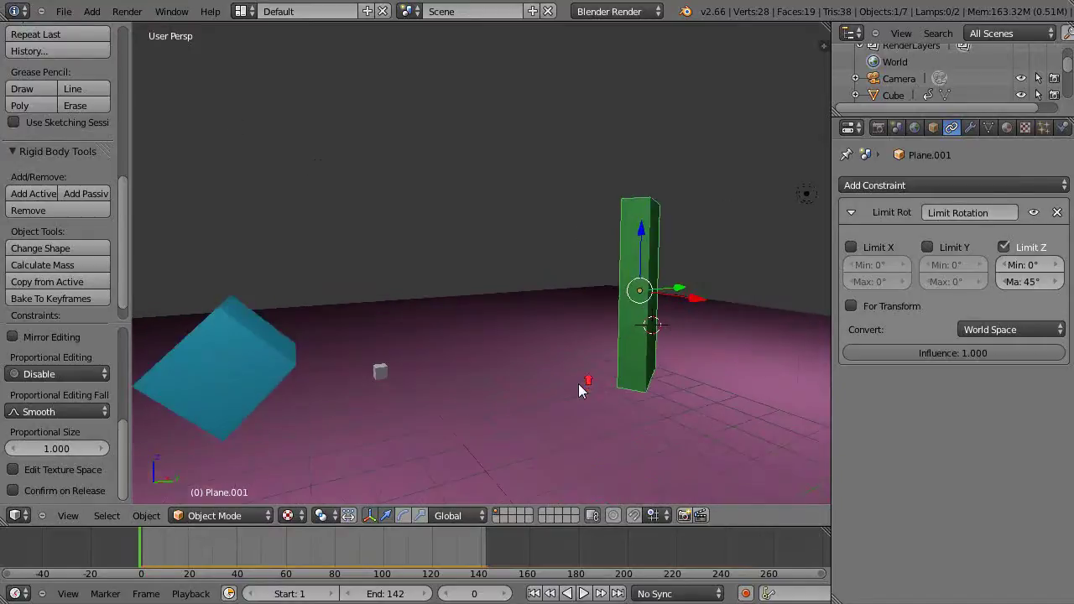